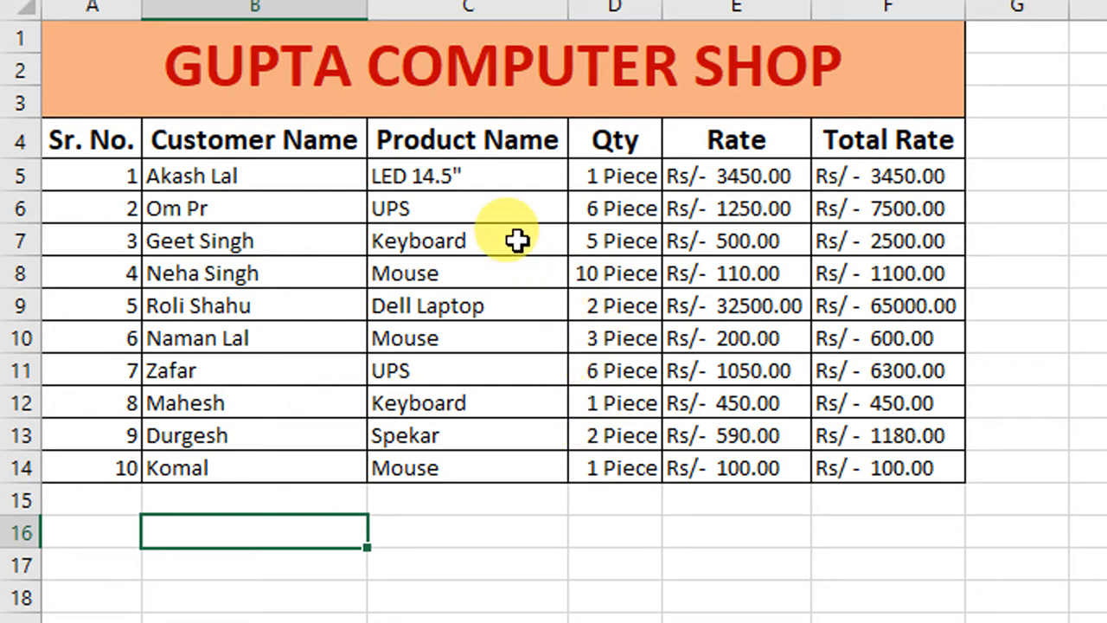
# - Enter a MAX formula over the Qty values D5:D14 in cell B16
pyautogui.write('=MAX')
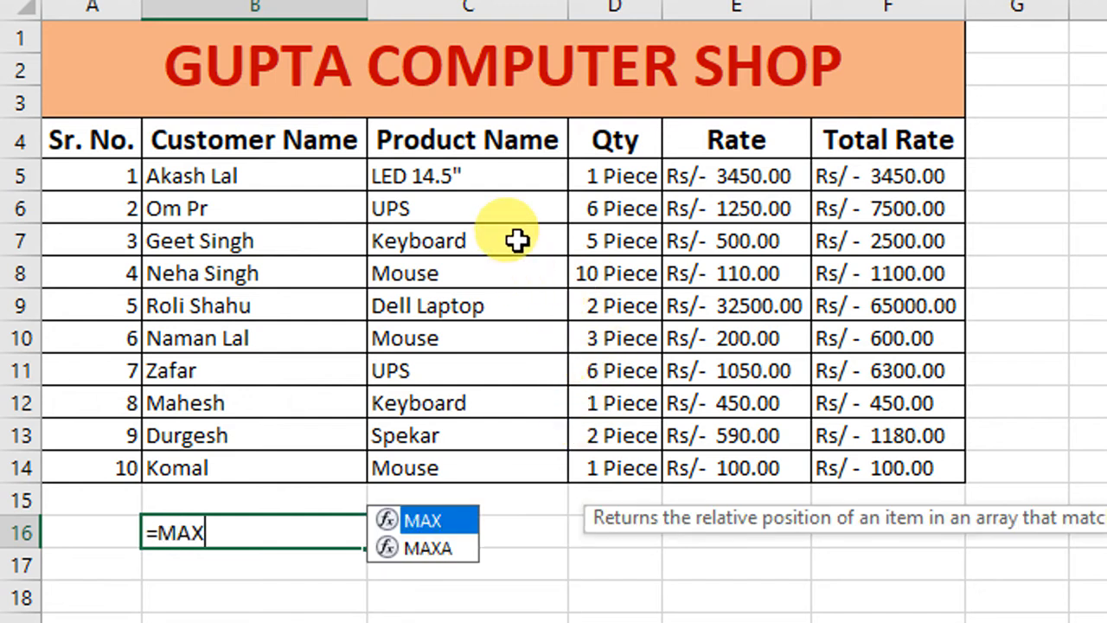
pyautogui.write('(')
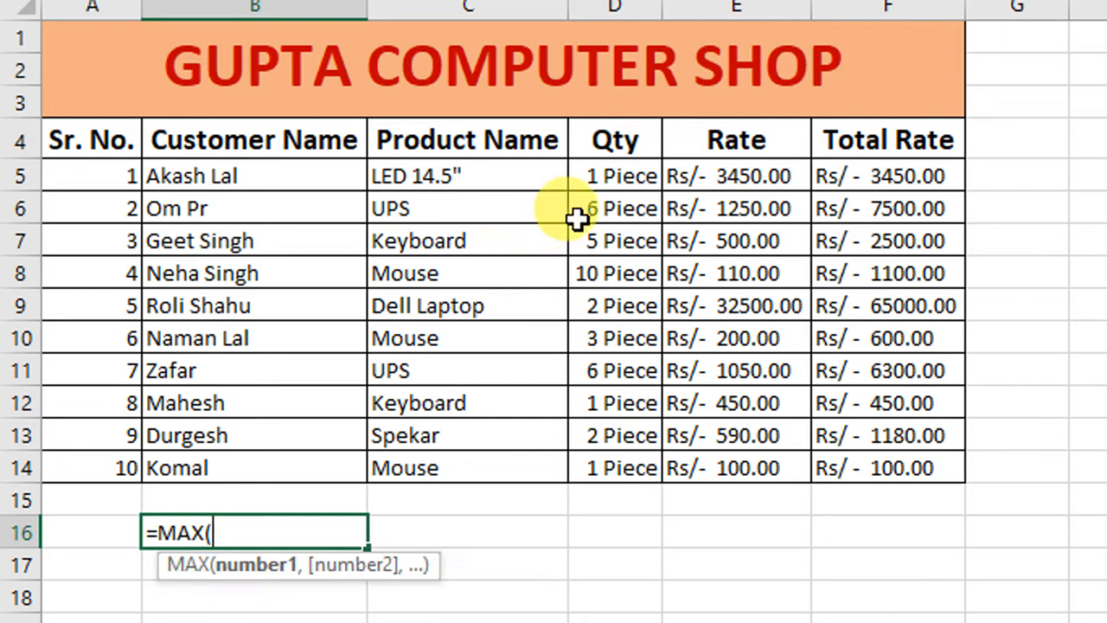
pyautogui.moveTo(594, 177); pyautogui.dragTo(594, 458)
pyautogui.write(')')
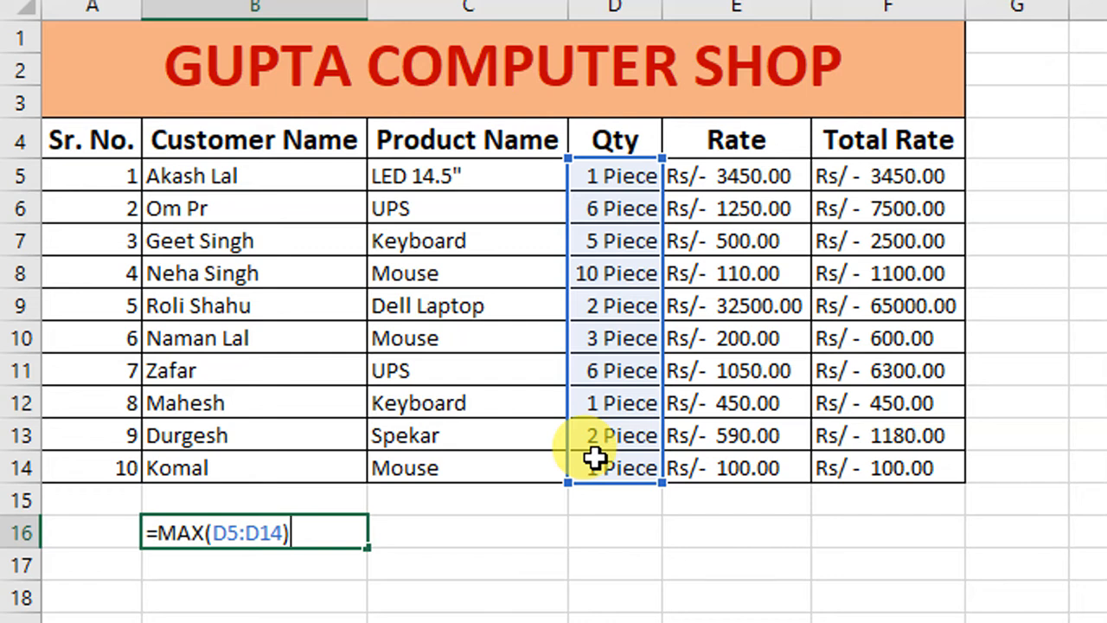
pyautogui.press('Return')
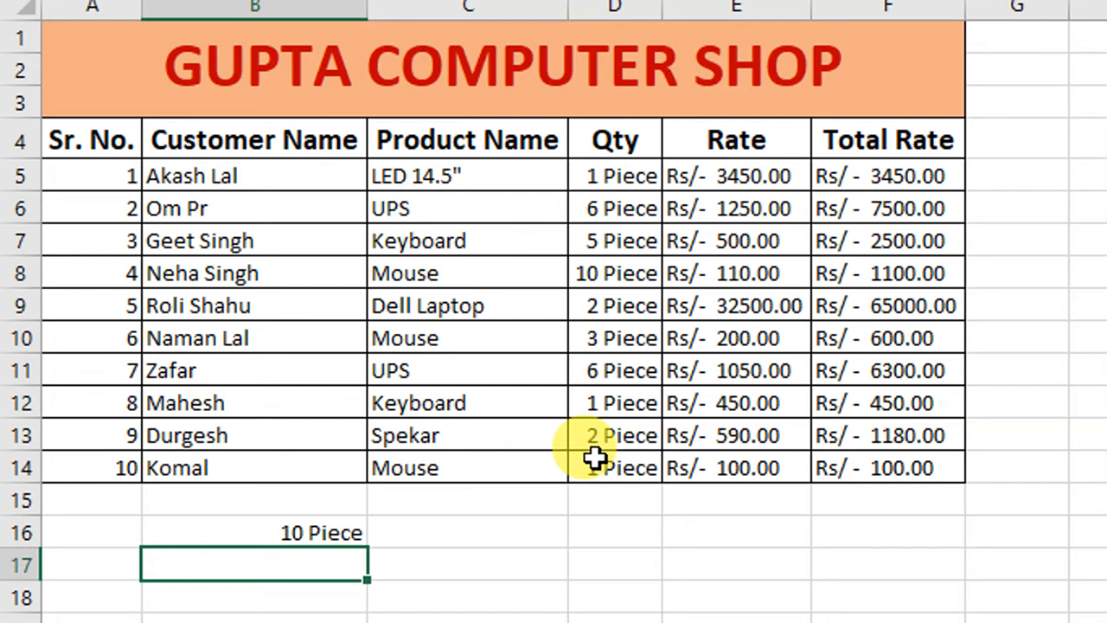
# - Enter a MAX formula over the Total Rate values F5:F14 in cell B17
pyautogui.write('=MAX')
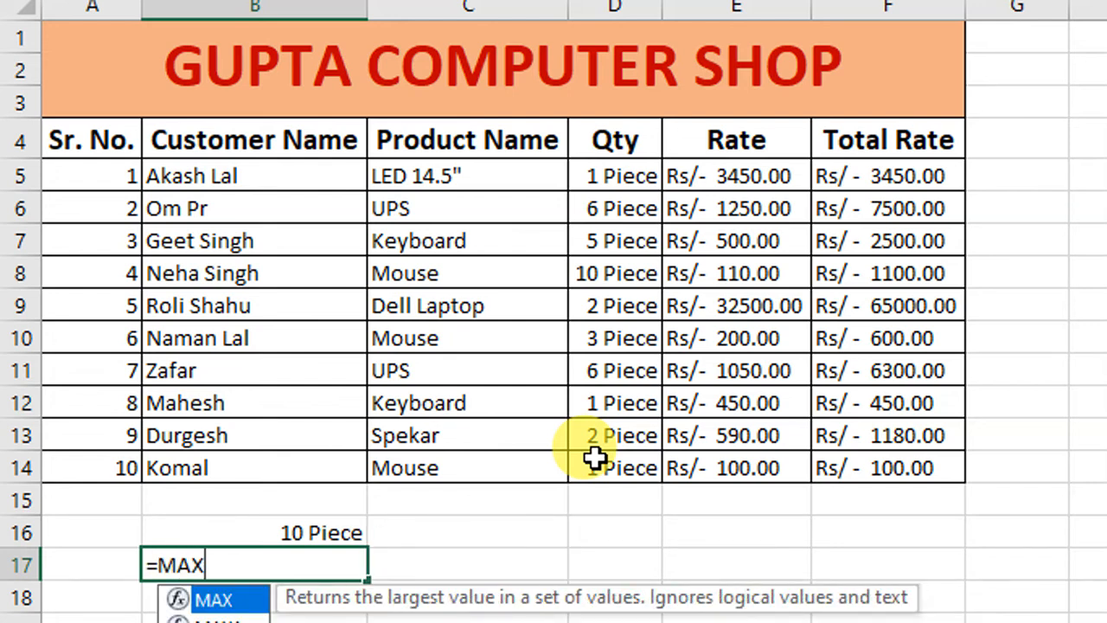
pyautogui.write('(')
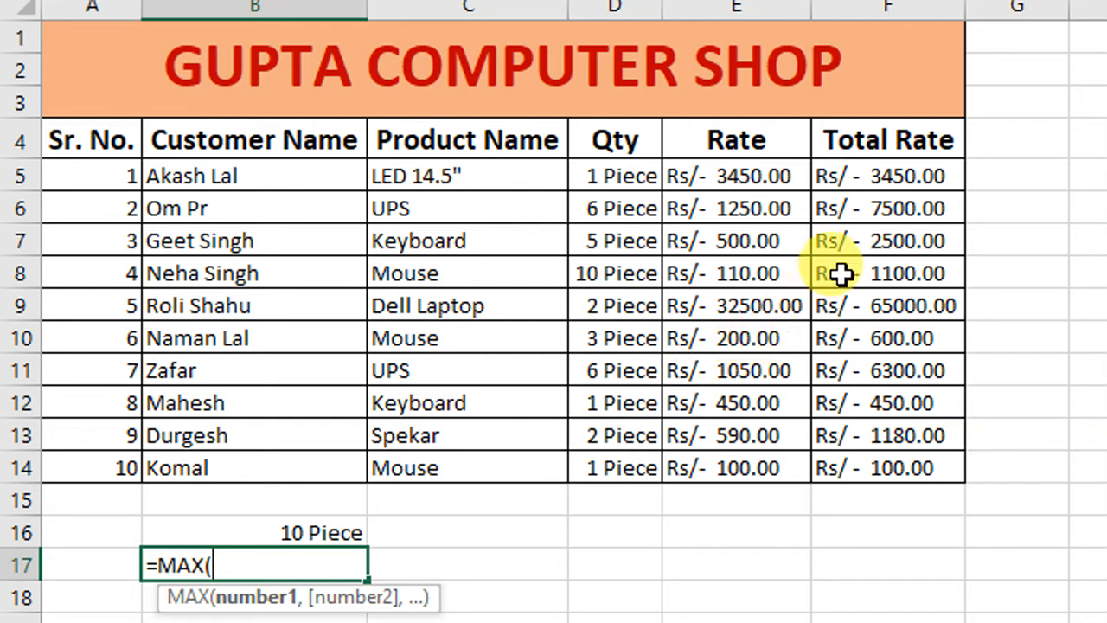
pyautogui.moveTo(871, 179); pyautogui.dragTo(870, 454)
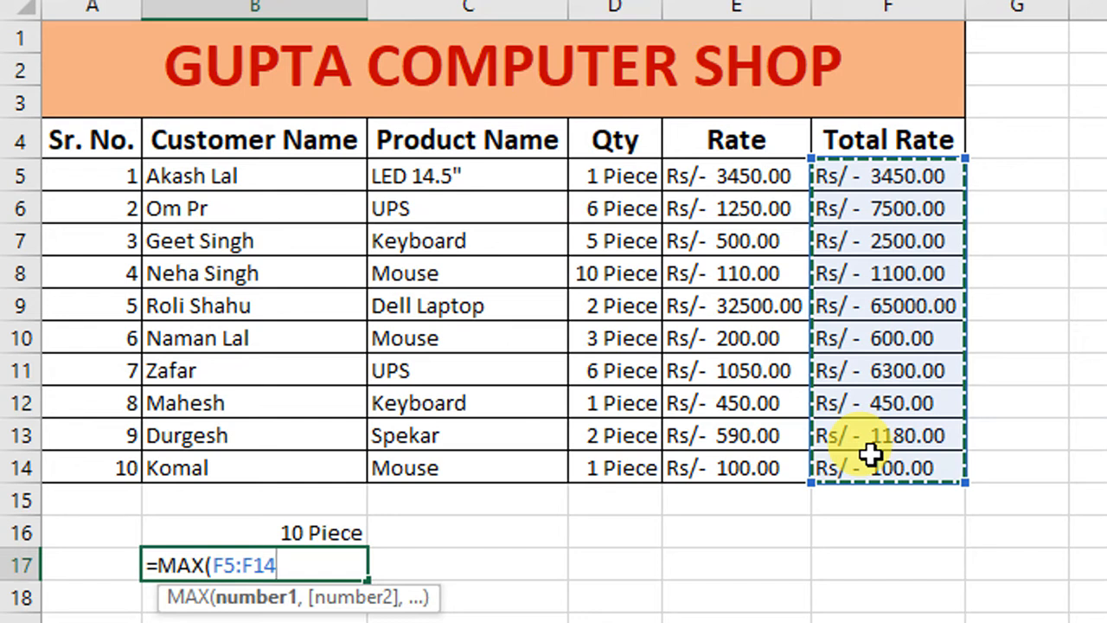
pyautogui.write(')')
pyautogui.press('Return')
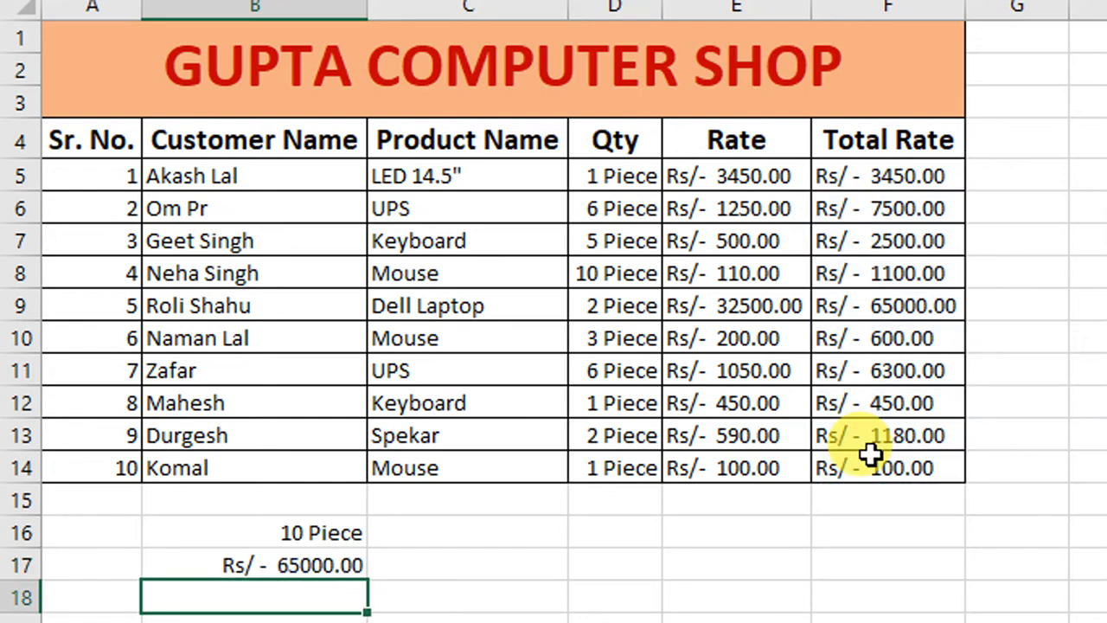
# - Enter a MIN formula over the Qty values D5:D14 in cell C16, beside the maximum quantity
pyautogui.press('Up')
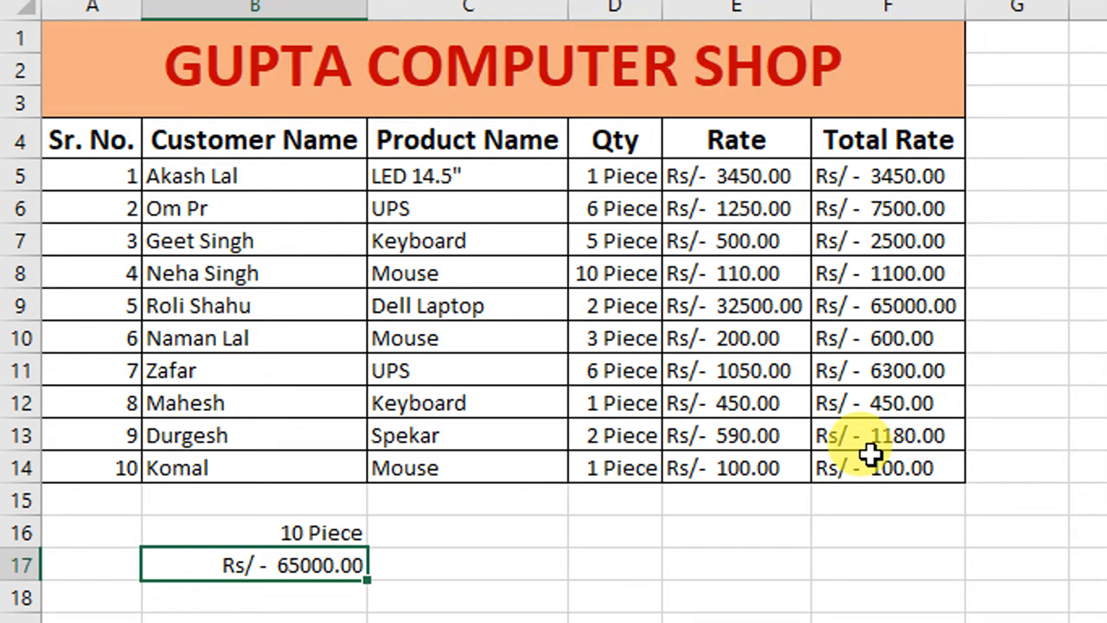
pyautogui.press('Up')
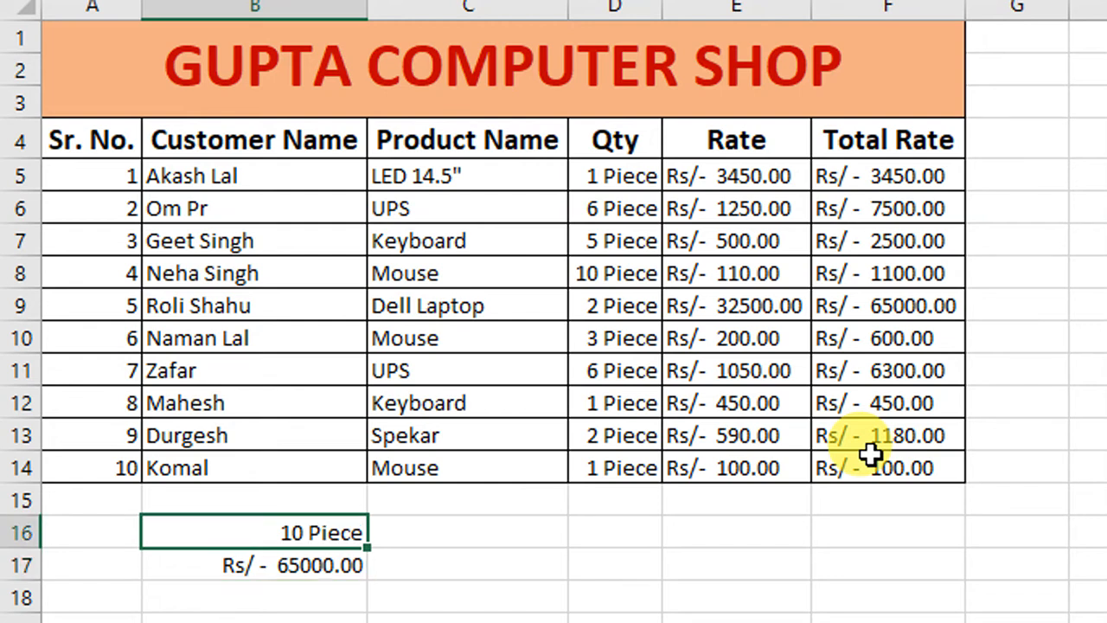
pyautogui.press('Right')
pyautogui.write('=')
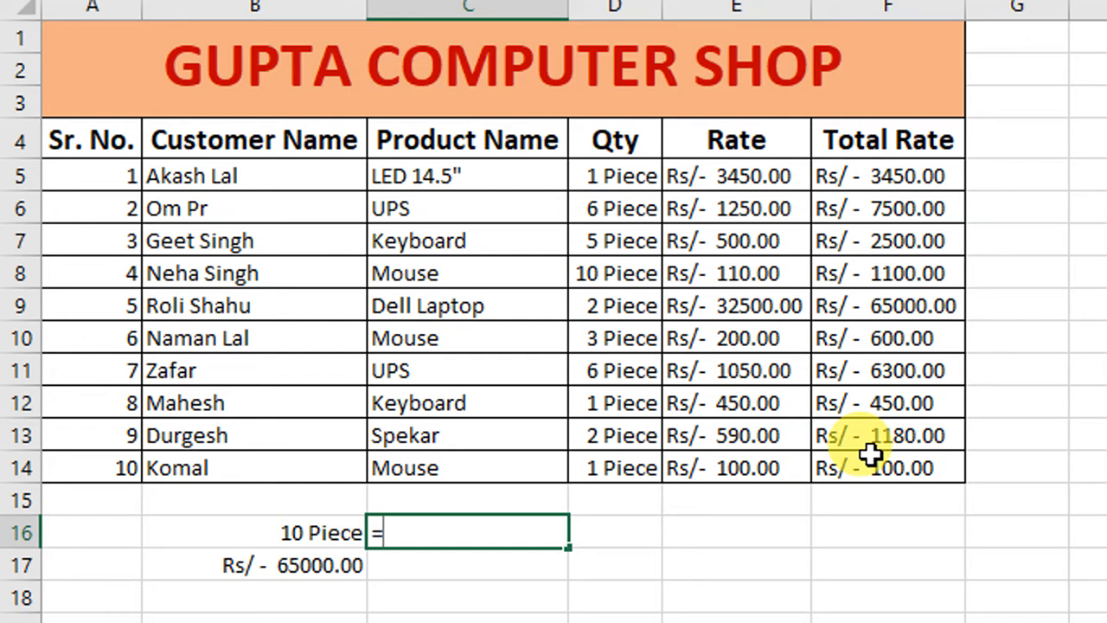
pyautogui.write('MI')
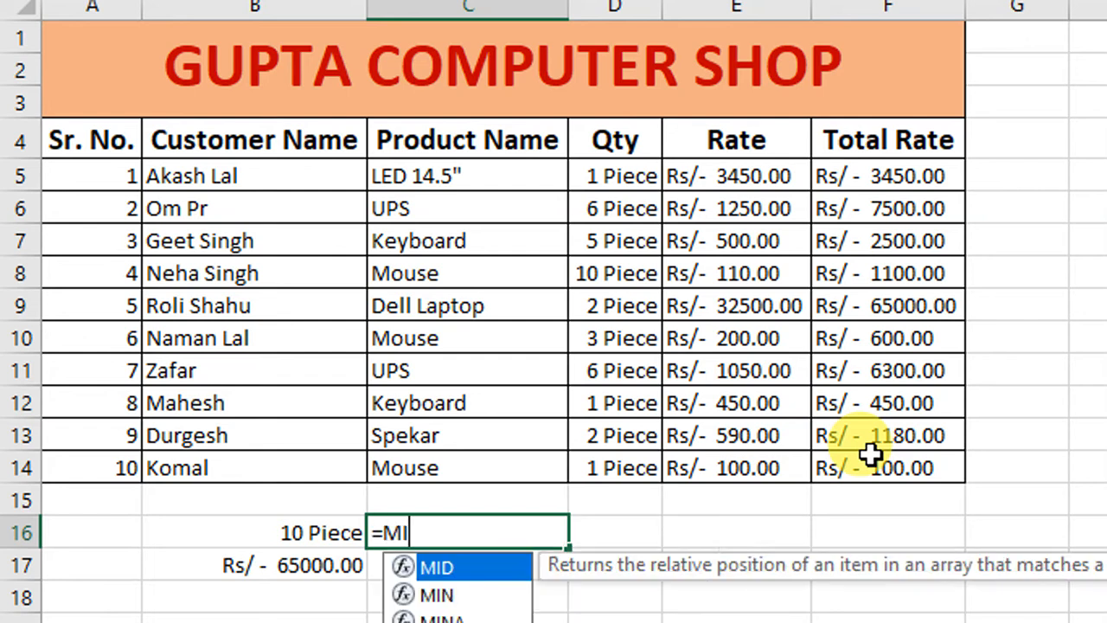
pyautogui.write('N(')
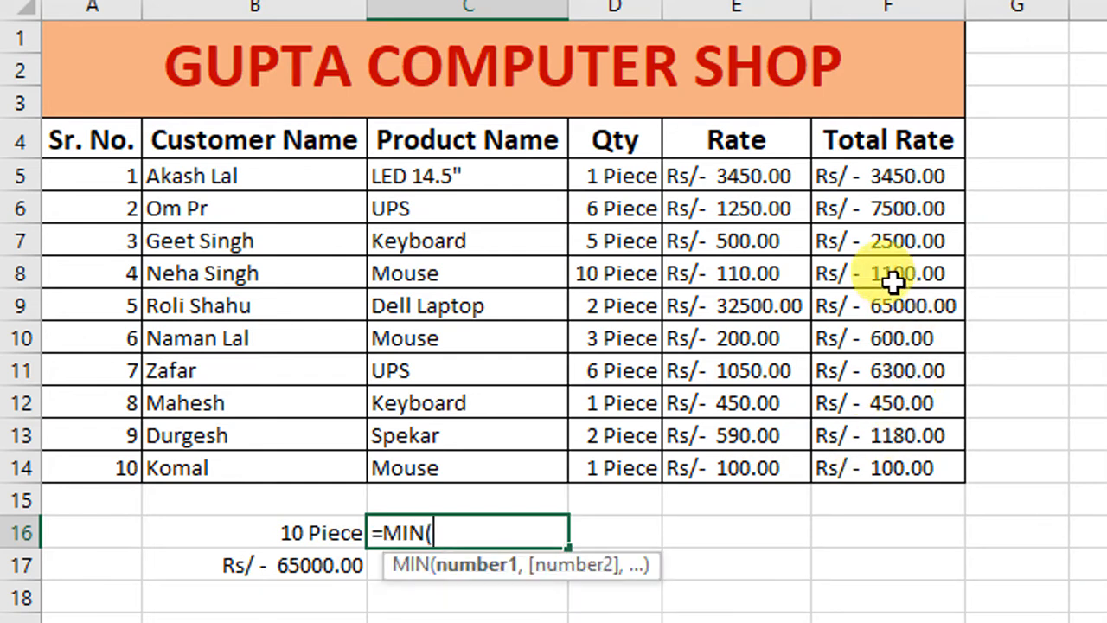
pyautogui.moveTo(644, 178); pyautogui.dragTo(612, 458)
pyautogui.write(')')
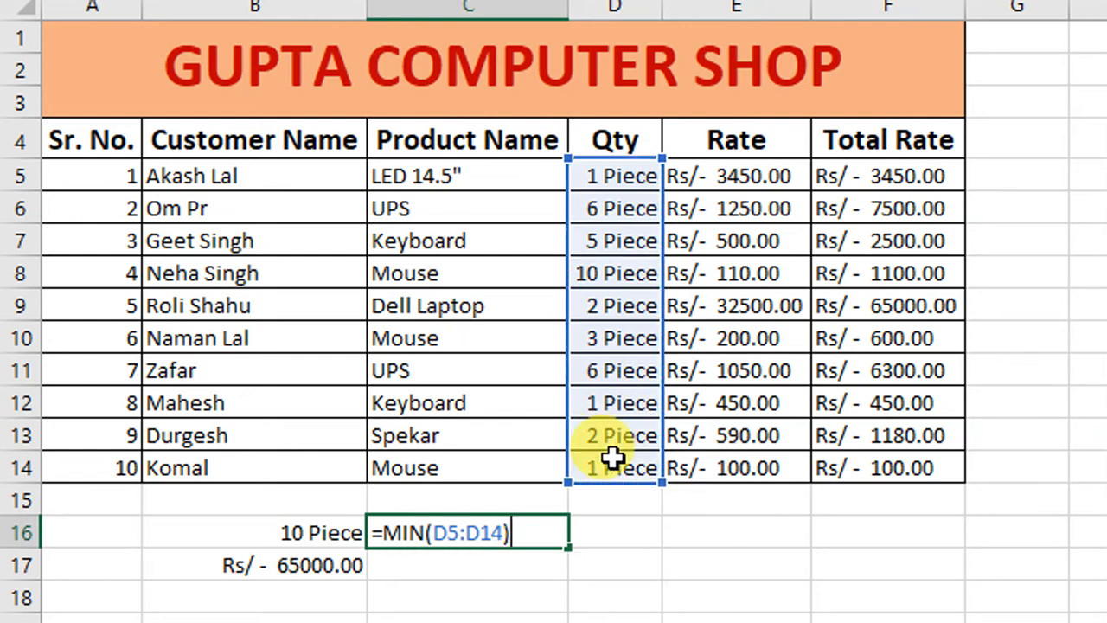
pyautogui.press('Return')
# - Enter a MIN formula over the Total Rate values F5:F14 in cell C17
pyautogui.write('=')
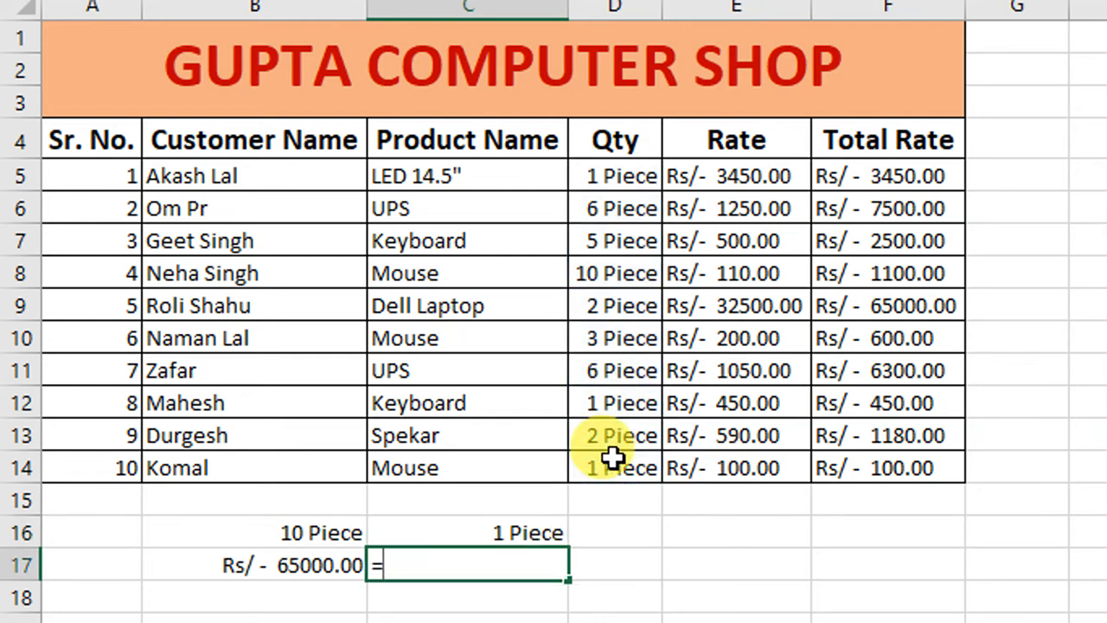
pyautogui.write('MIN(')
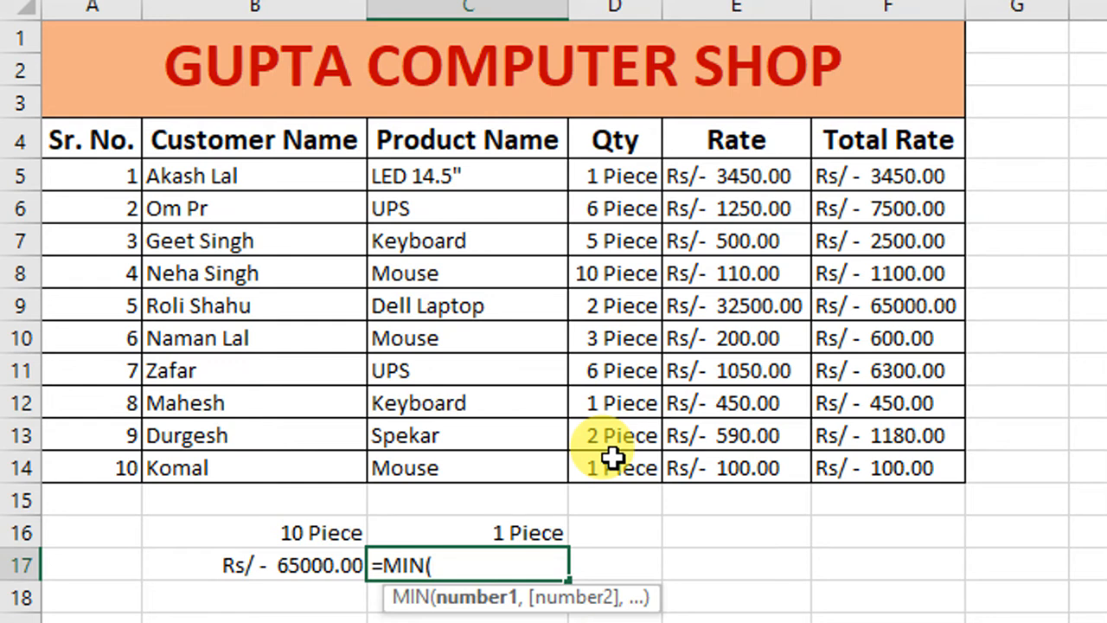
pyautogui.moveTo(835, 186); pyautogui.dragTo(867, 461)
pyautogui.write(')')
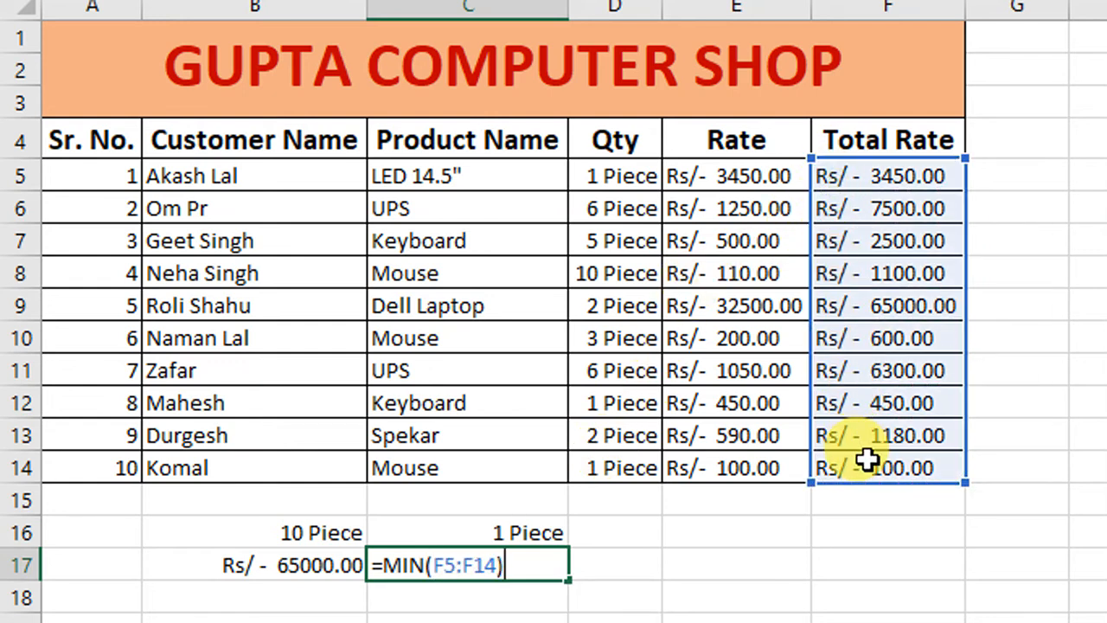
pyautogui.press('Return')
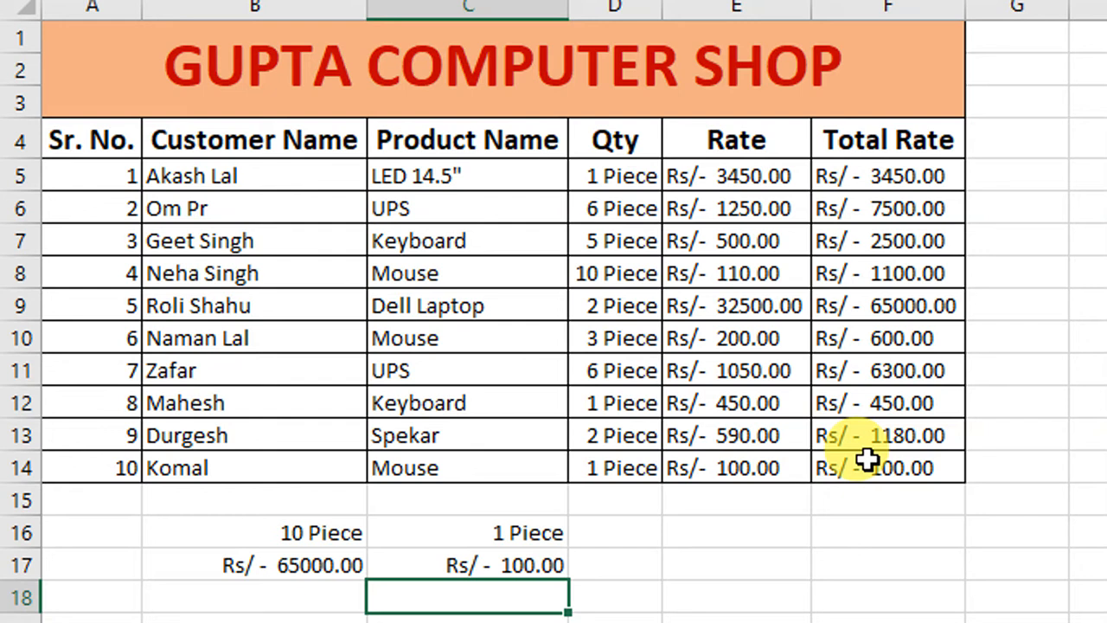
pyautogui.press('Up')
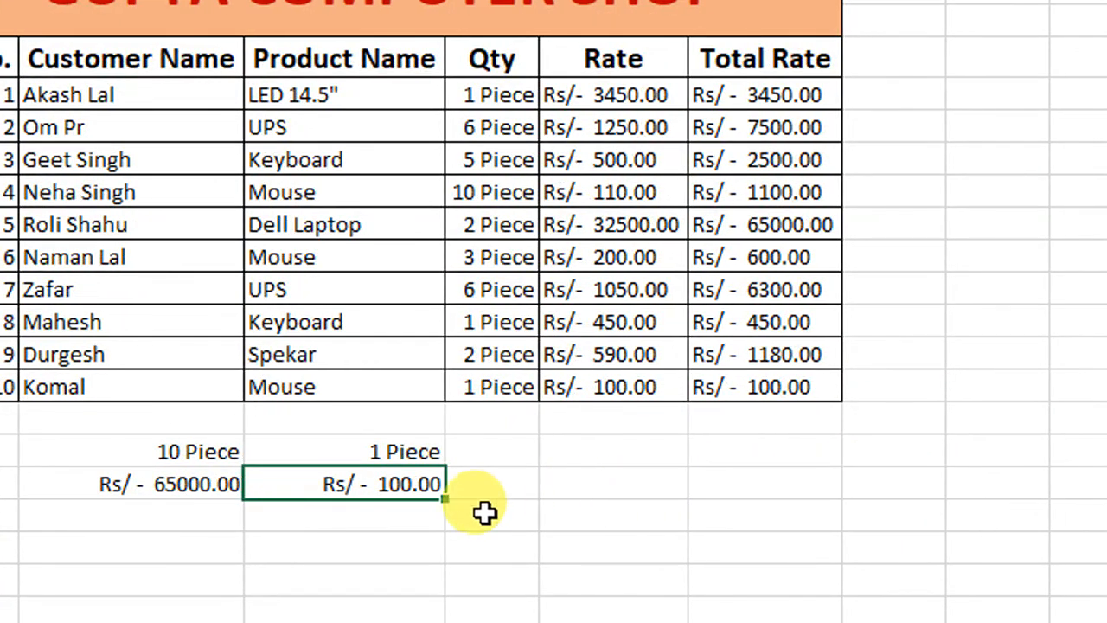
pyautogui.click(204, 511)
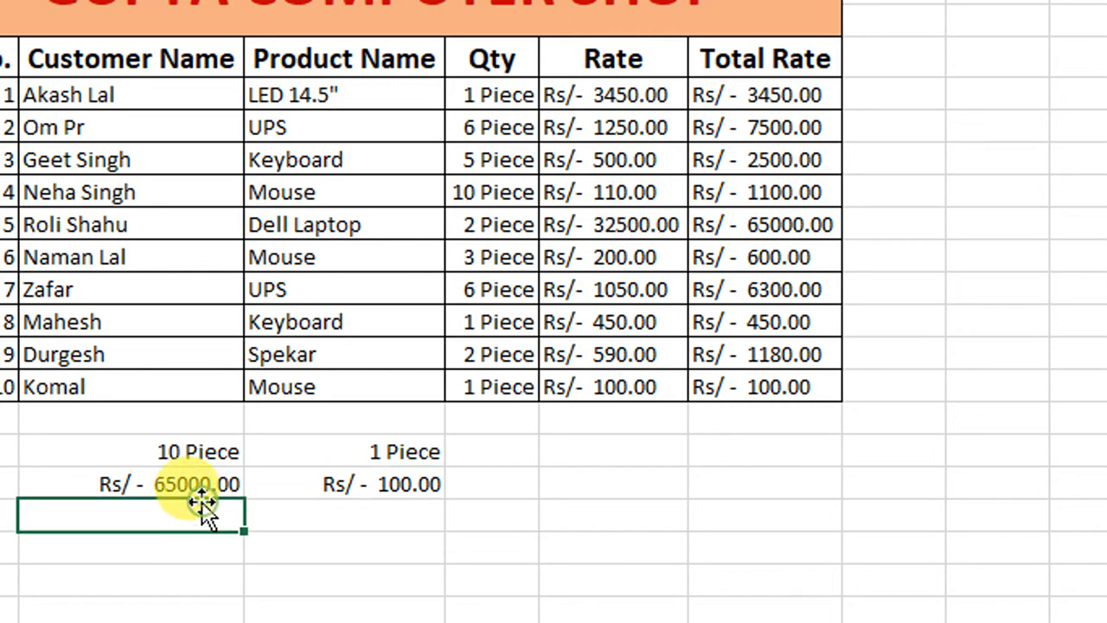
pyautogui.click(226, 475)
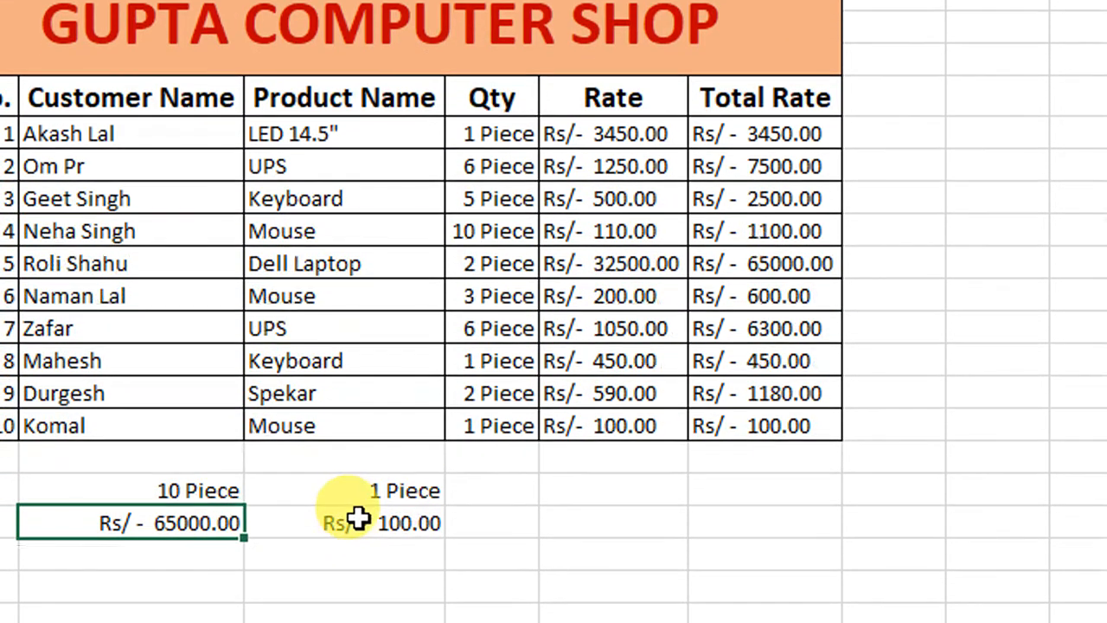
# - Return the second-largest Qty value in cell E16 with the formula =LARGE(D5:D14,2)
pyautogui.click(559, 491)
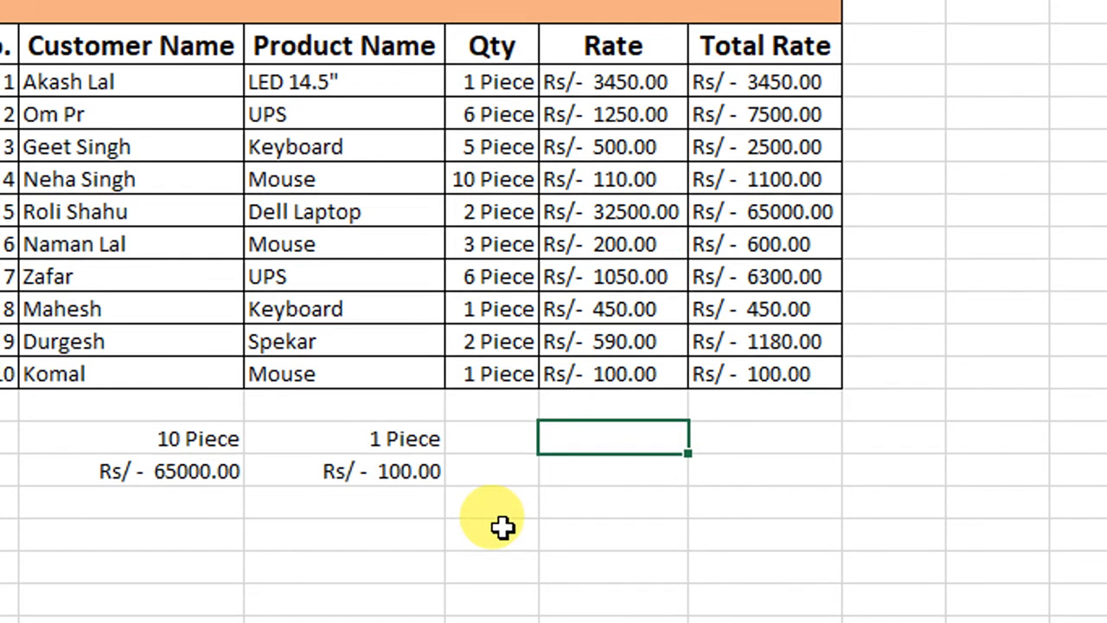
pyautogui.write('=LARGE')
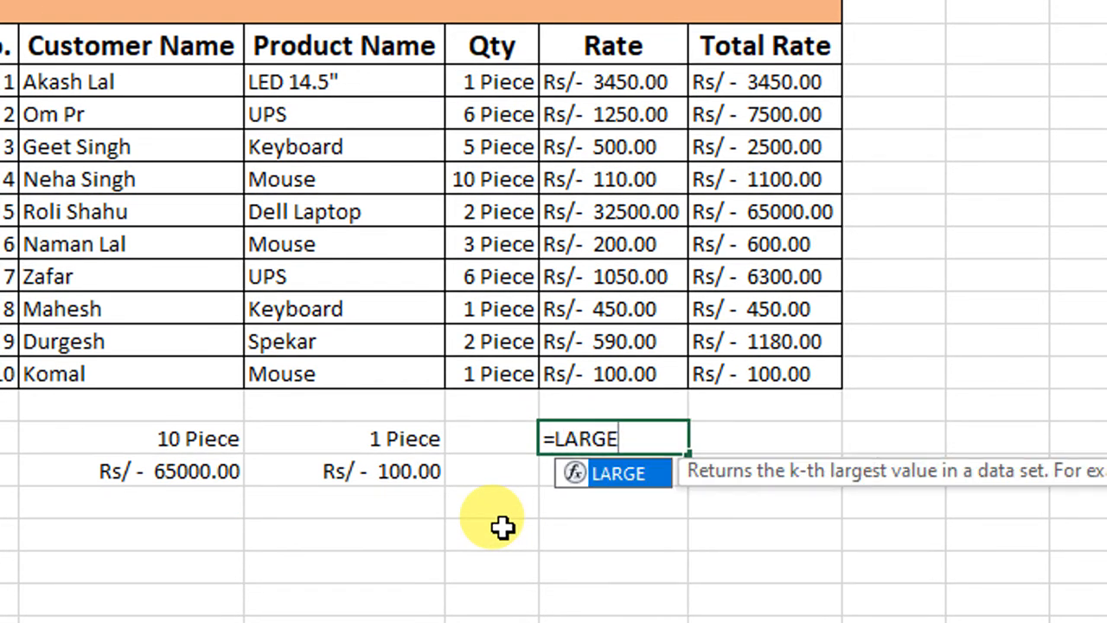
pyautogui.write('(')
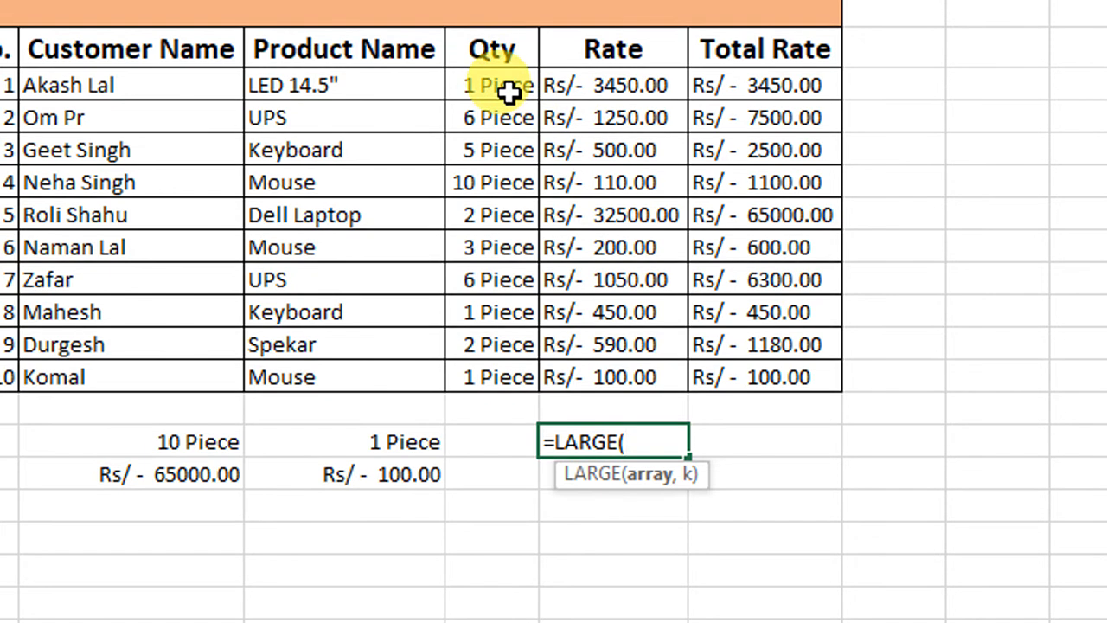
pyautogui.moveTo(507, 87); pyautogui.dragTo(507, 372)
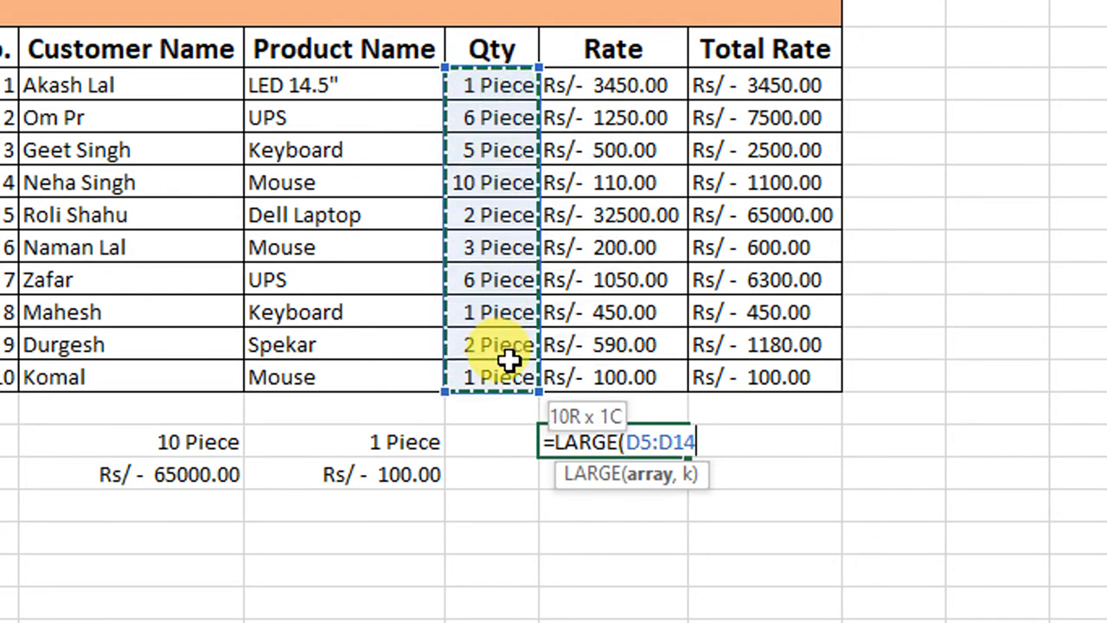
pyautogui.write(',2)')
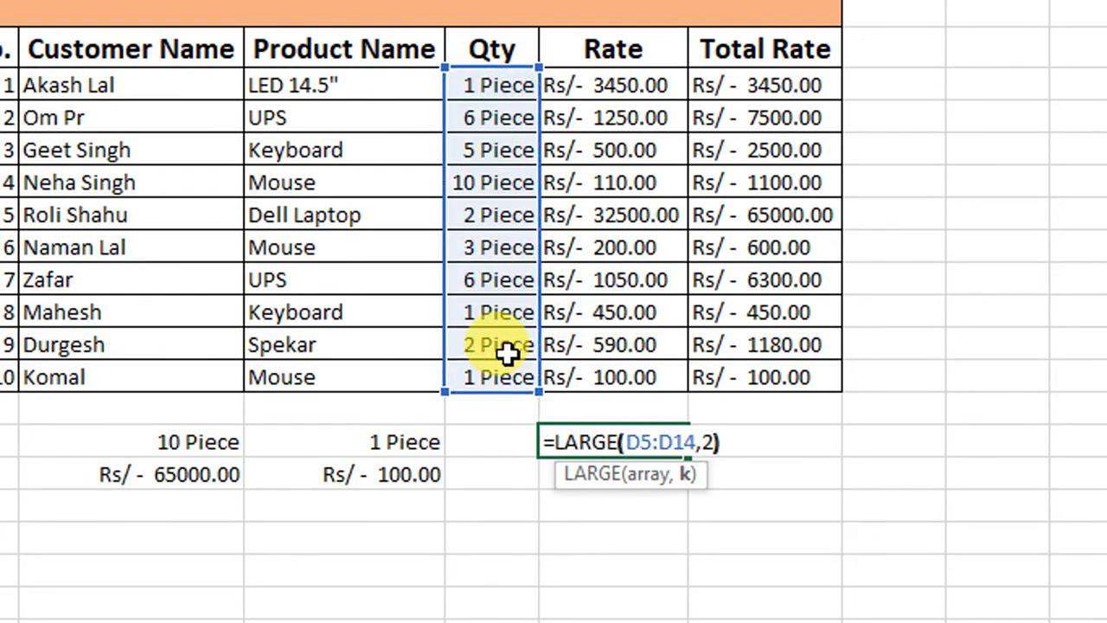
pyautogui.press('Return')
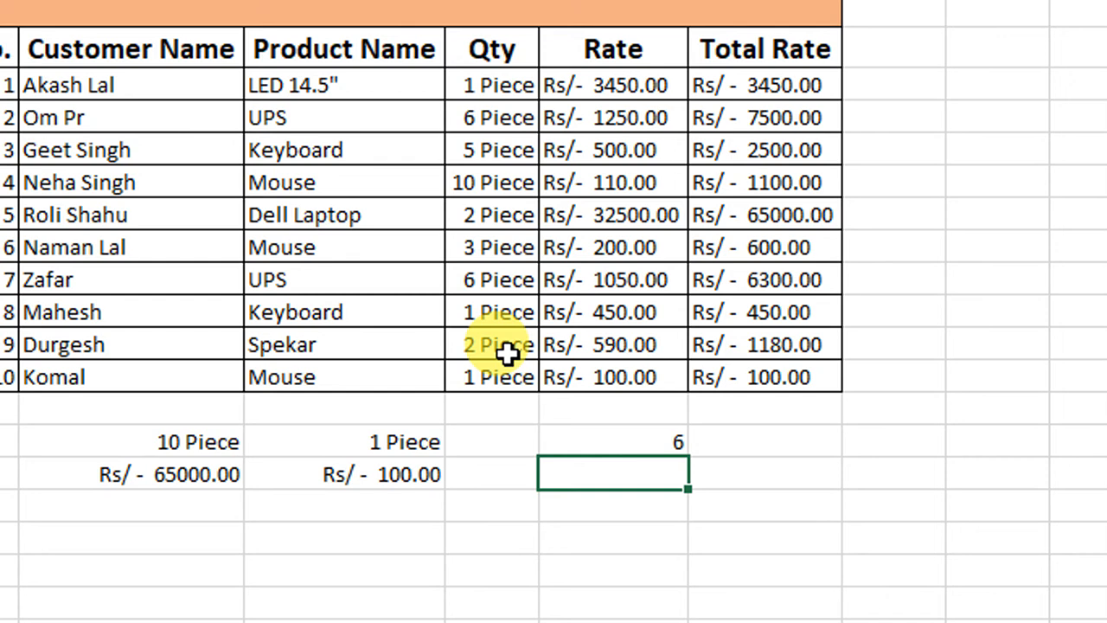
# - Return the third-largest Total Rate value in cell E17 with the formula =LARGE(F5:F14,3)
pyautogui.write('=LA')
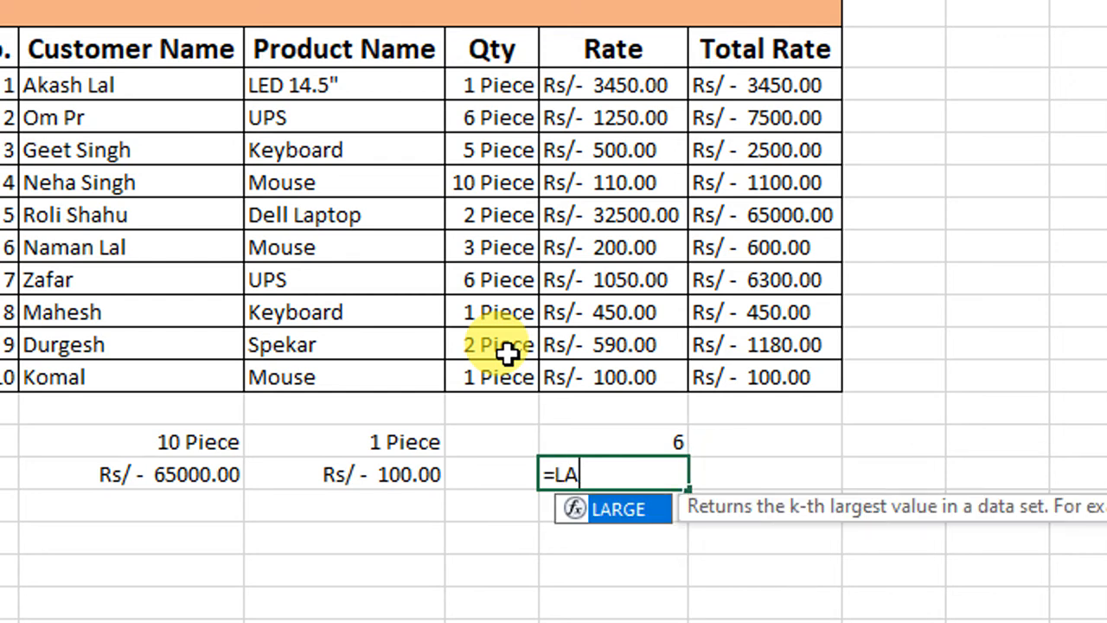
pyautogui.write('RGE(')
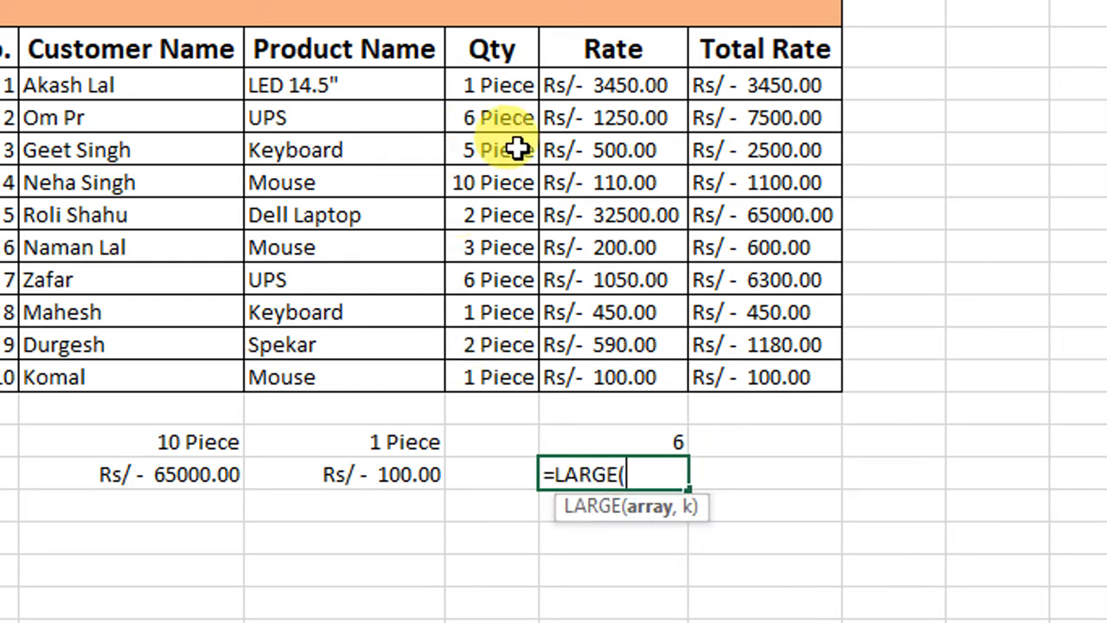
pyautogui.moveTo(721, 97); pyautogui.dragTo(746, 366)
pyautogui.write(',')
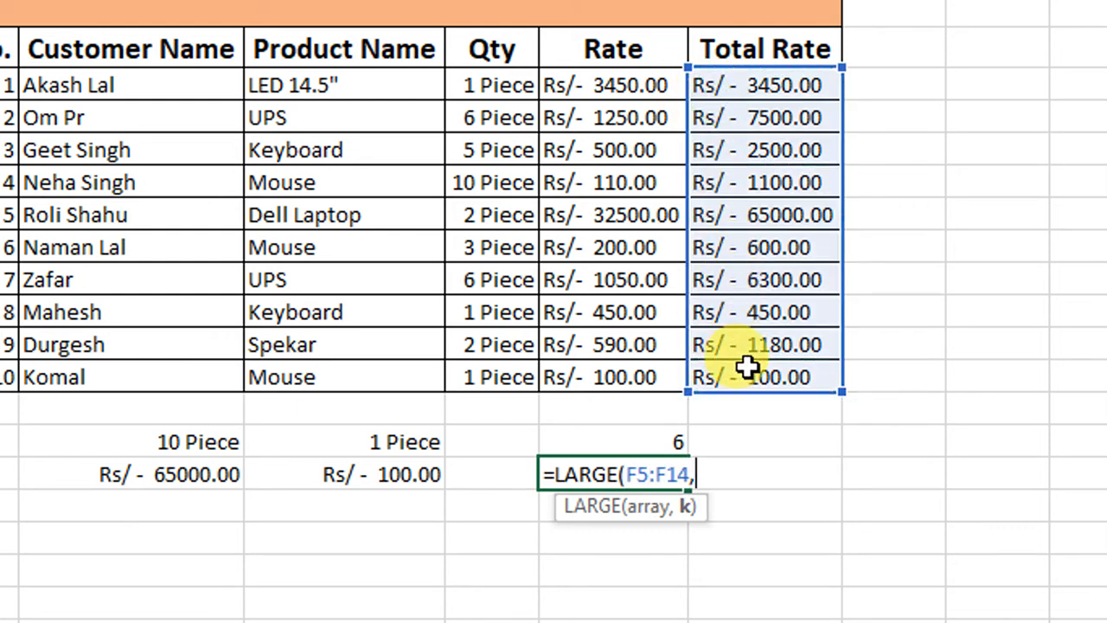
pyautogui.write('3)')
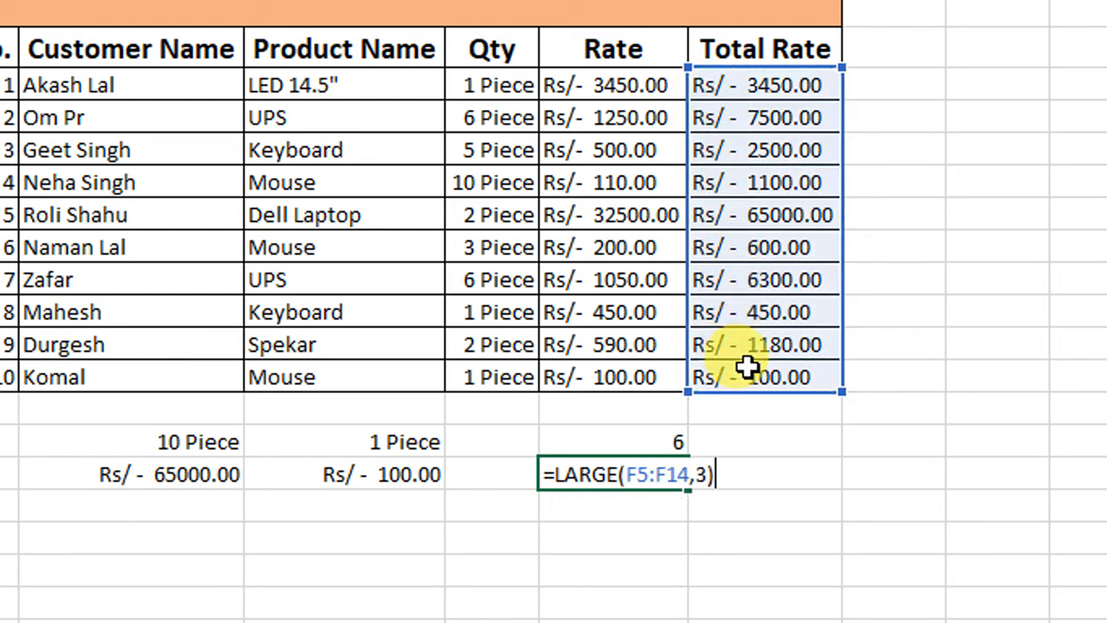
pyautogui.hotkey('ctrl', 'Return')
pyautogui.press('Return')
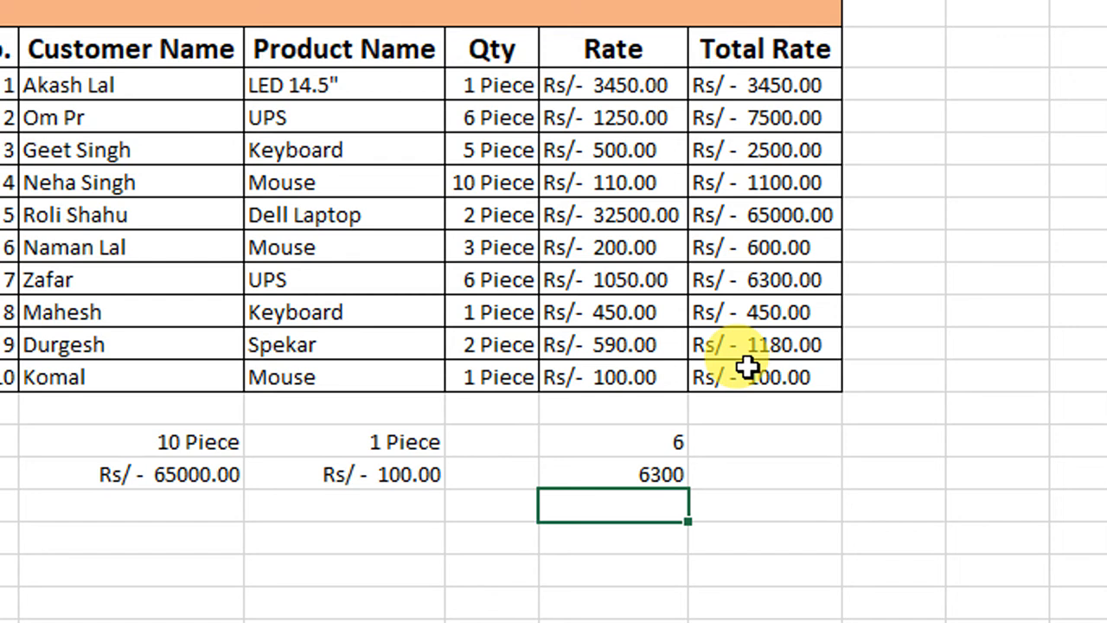
# - Return the fifth-smallest Total Rate value in cell F16 with the formula =SMALL(F5:F14,5)
pyautogui.press('Up')
pyautogui.press('Up')
pyautogui.press('Right')
pyautogui.write('=SM')
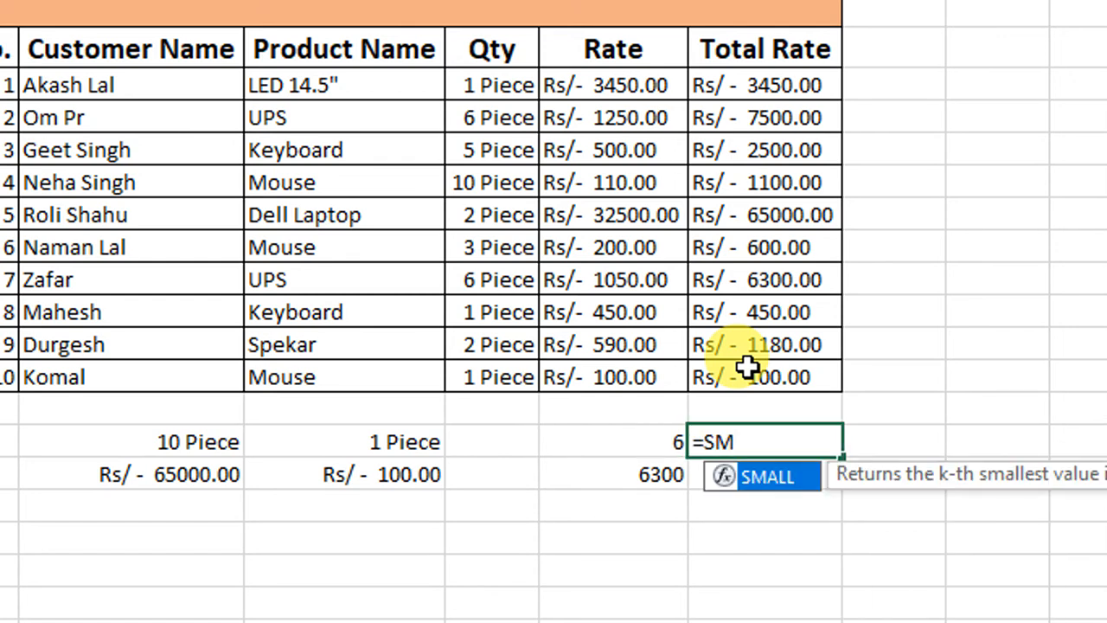
pyautogui.press('Tab')
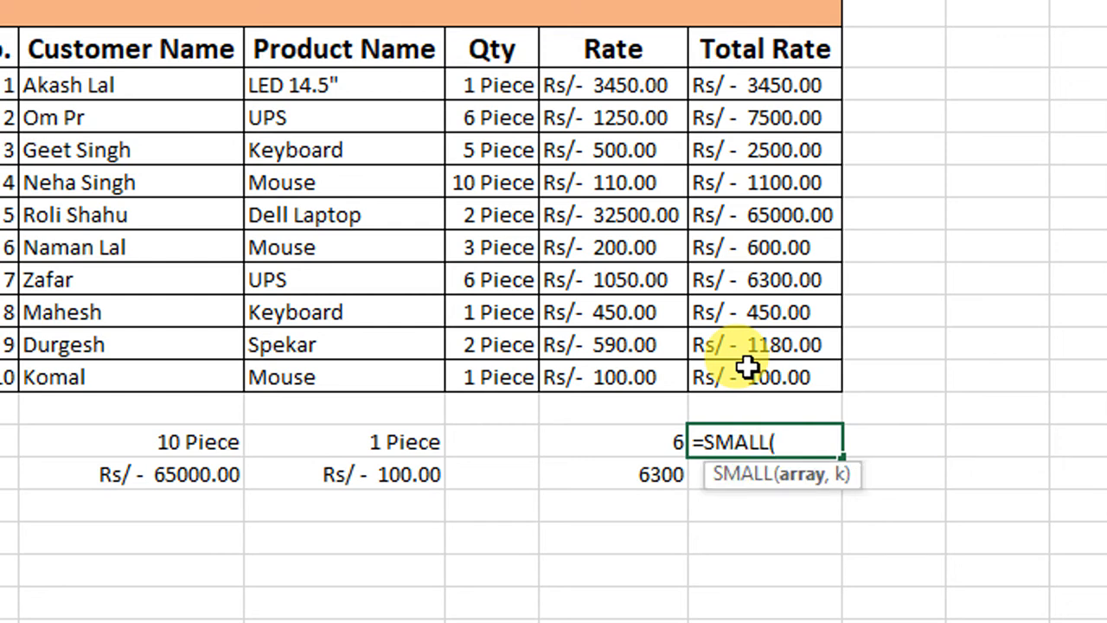
pyautogui.moveTo(785, 91); pyautogui.dragTo(792, 364)
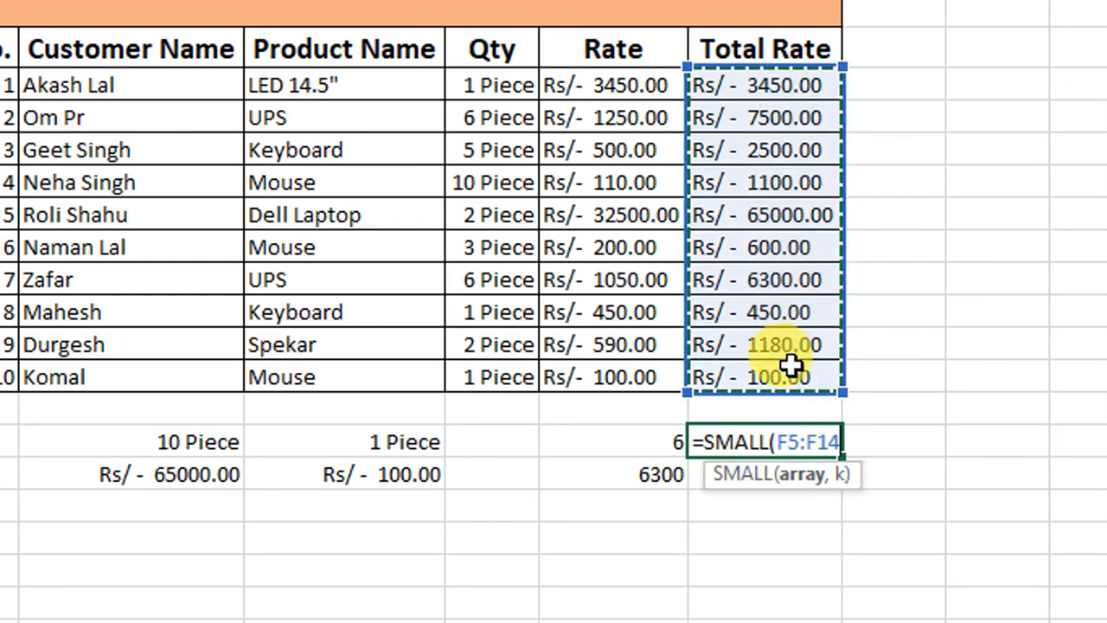
pyautogui.write(',5)')
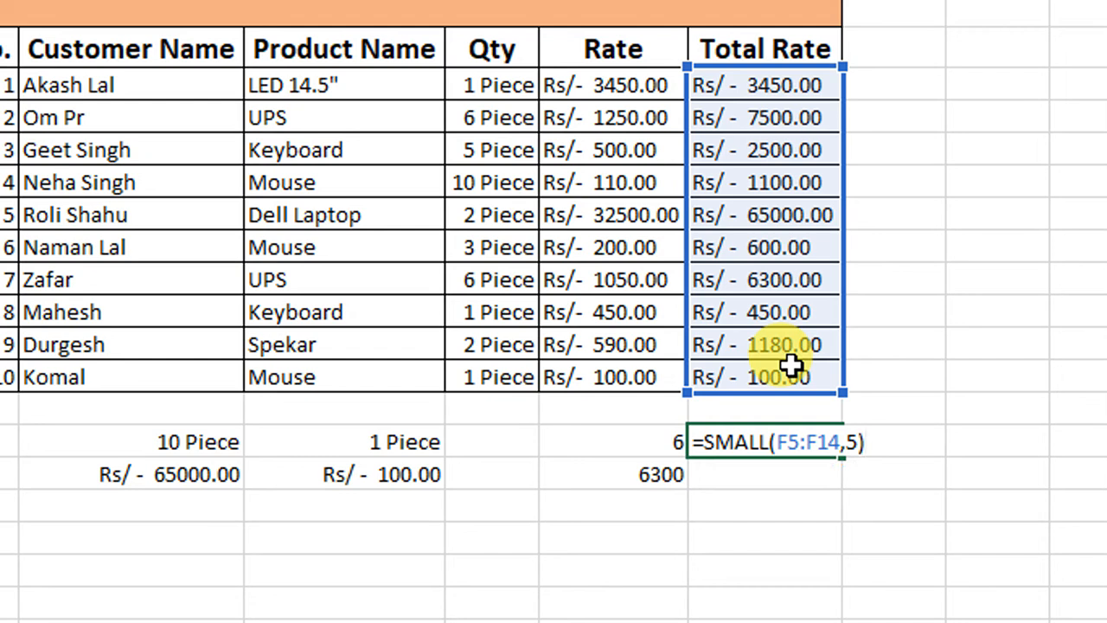
pyautogui.press('Return')
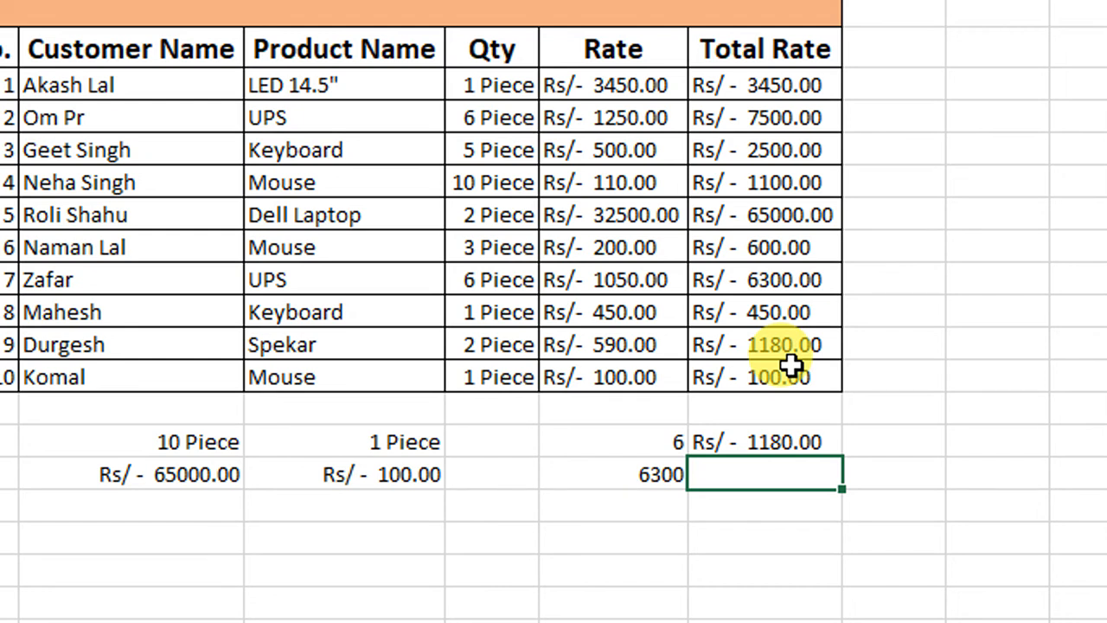
# - Calculate the remainder of 5 divided by 3 in cell C19 with the formula =MOD(5,3)
pyautogui.press('Down')
pyautogui.press('Left')
pyautogui.press('Left')
pyautogui.press('Left')
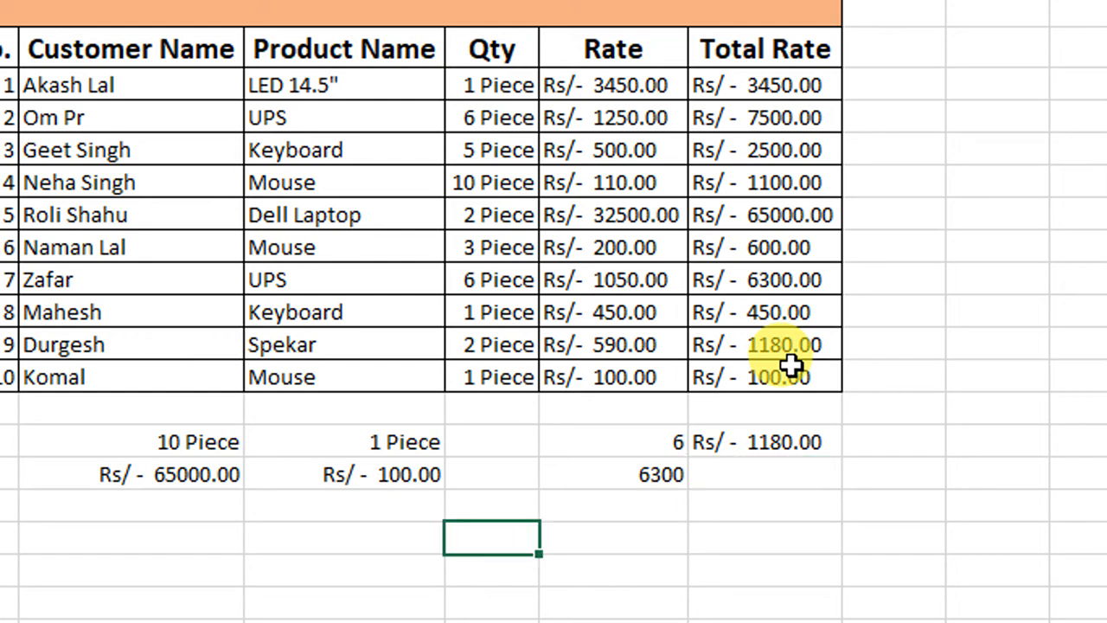
pyautogui.write('=')
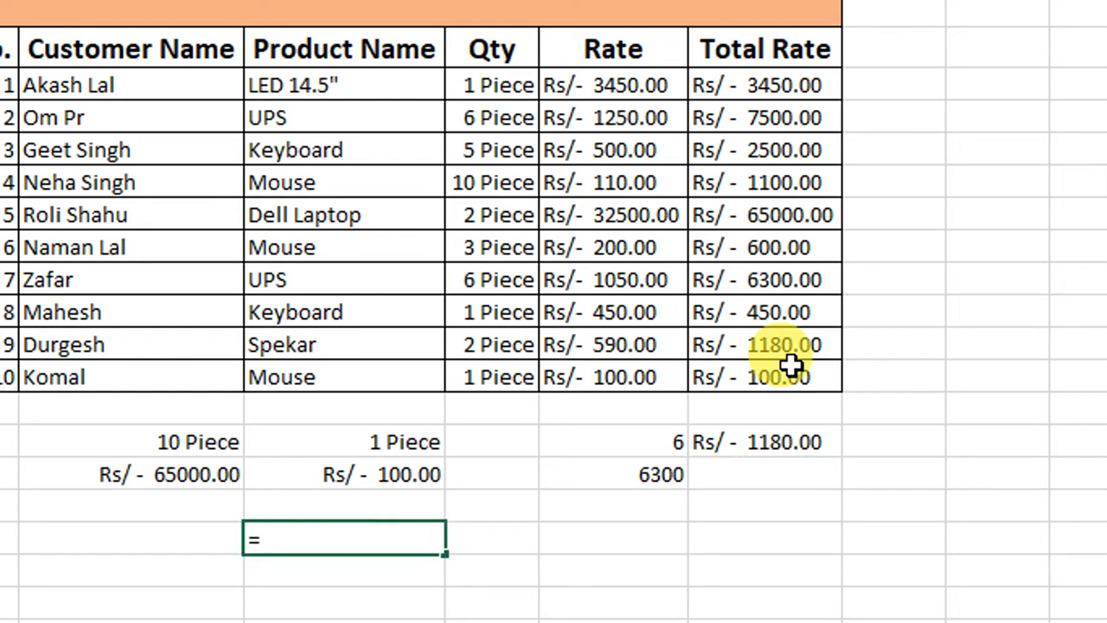
pyautogui.write('MOD(')
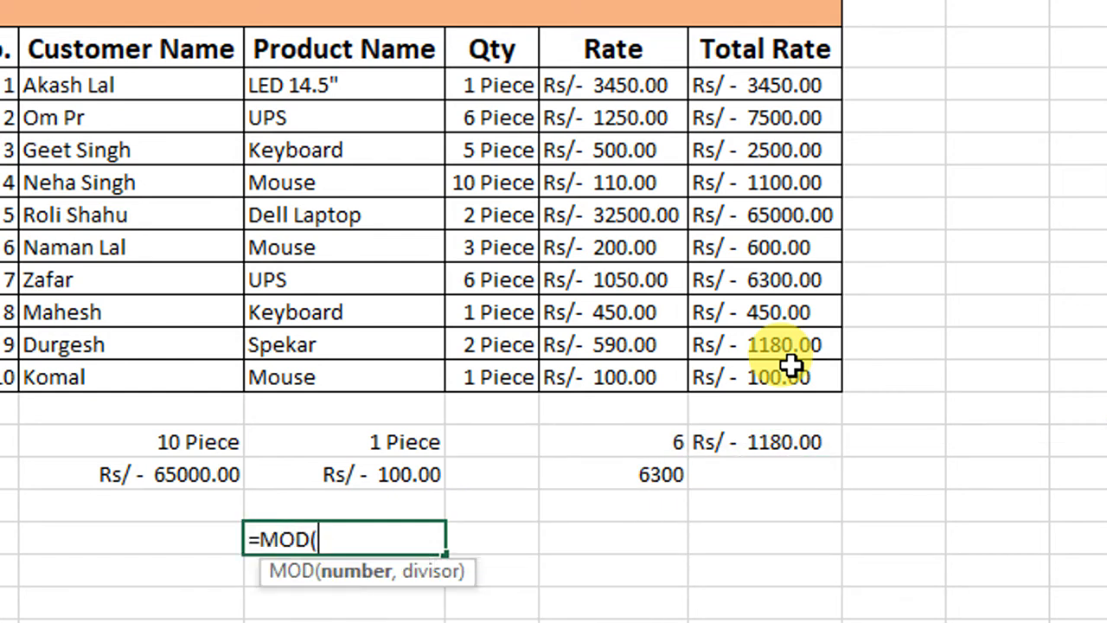
pyautogui.write('5,3)')
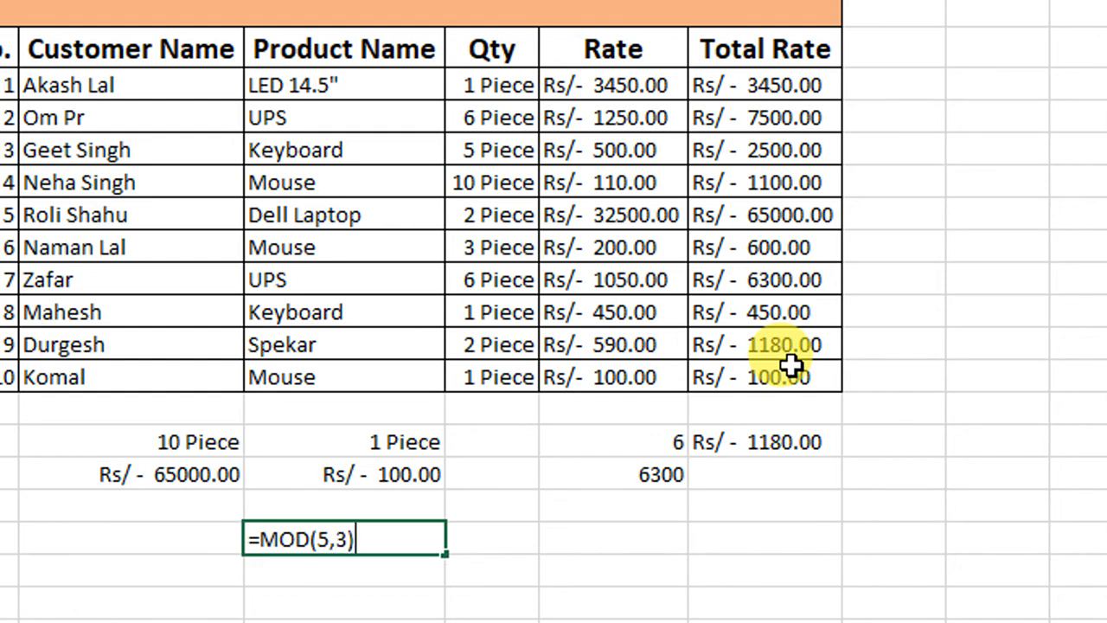
pyautogui.press('Return')
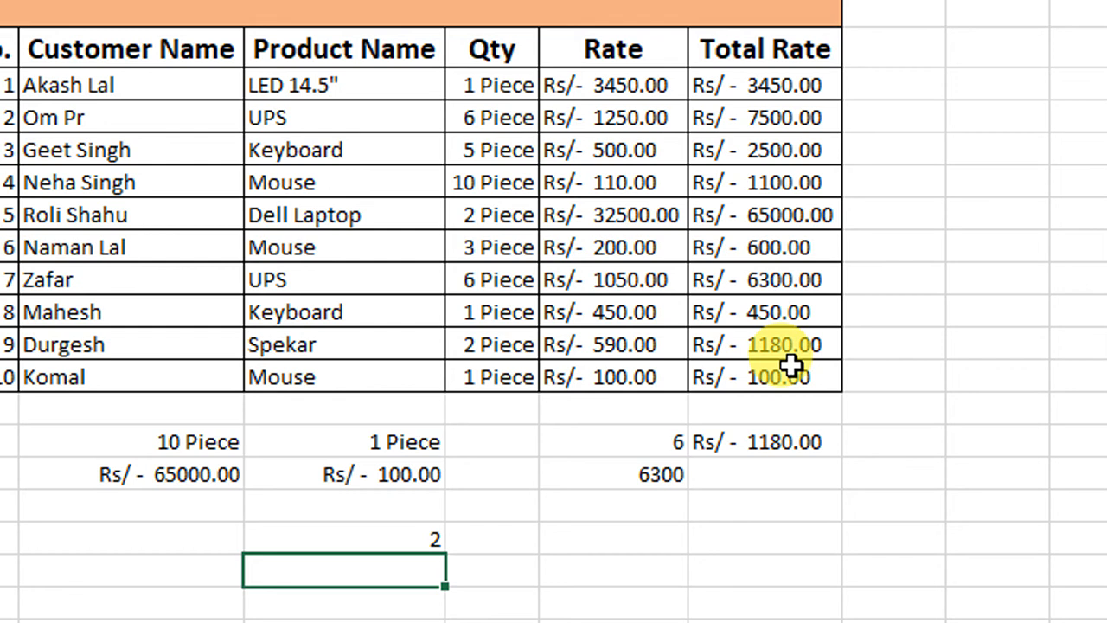
# - Calculate the remainder of 7 divided by 2 in cell C20 with the formula =MOD(7,2)
pyautogui.write('=M')
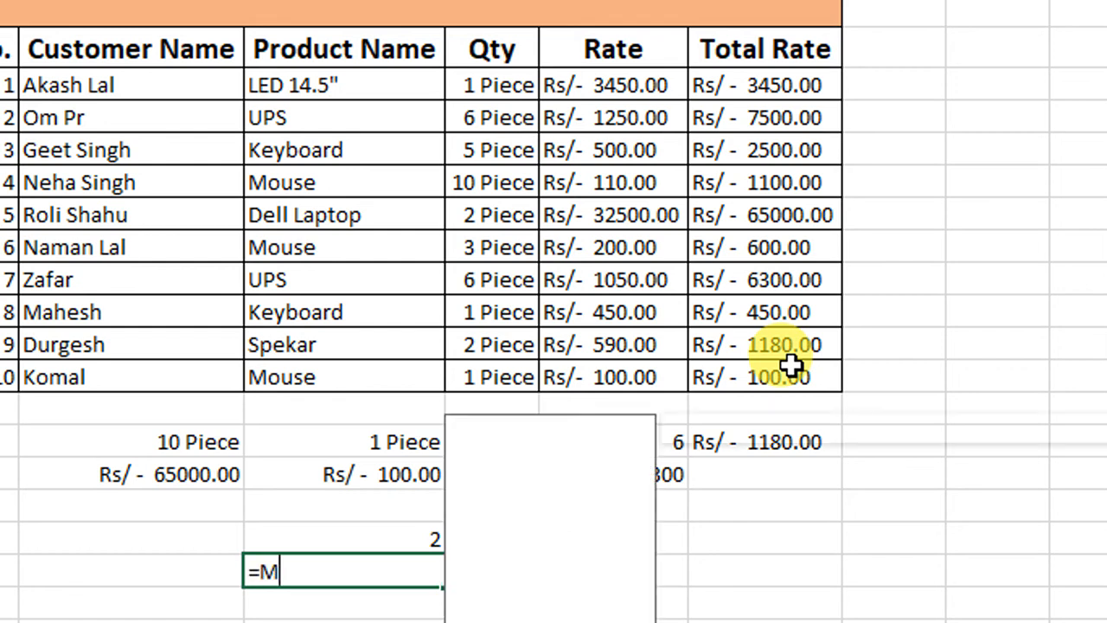
pyautogui.write('OD(7,2)')
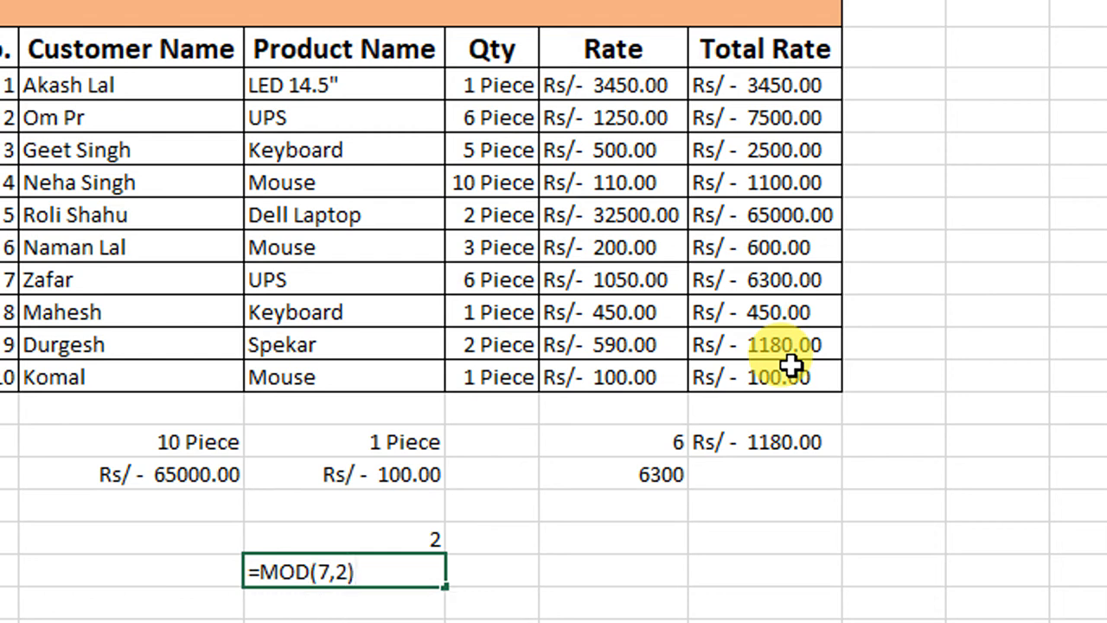
pyautogui.press('Return')
# - Calculate the factorial of 5 in cell E19 with the formula =FACT(5)
pyautogui.press('Up')
pyautogui.press('Up')
pyautogui.press('Right')
pyautogui.write('=FAC')
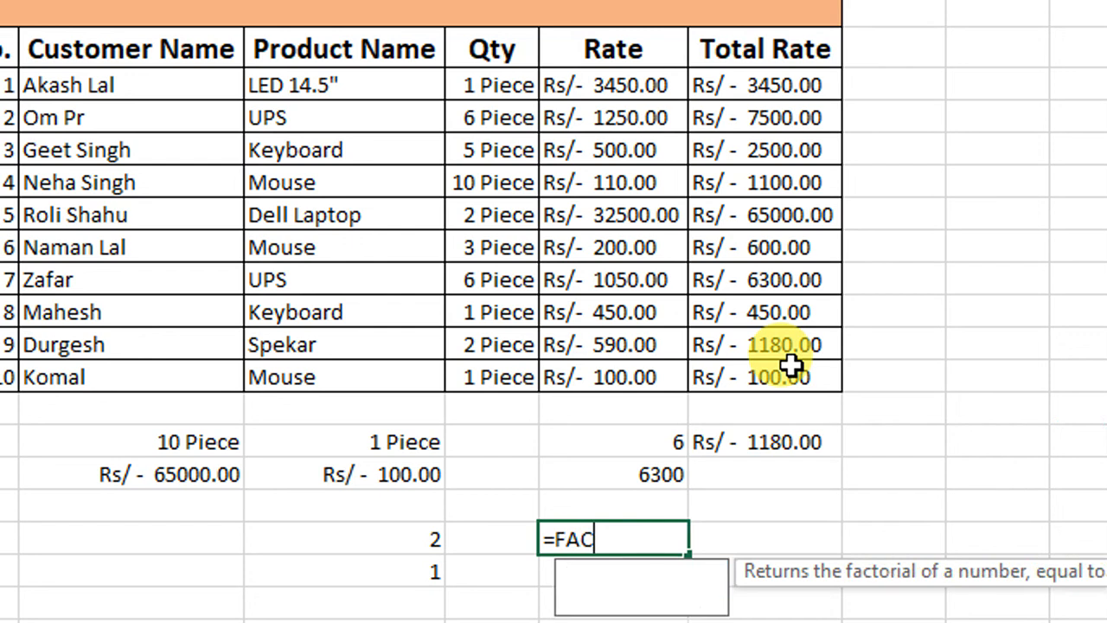
pyautogui.write('T(5)')
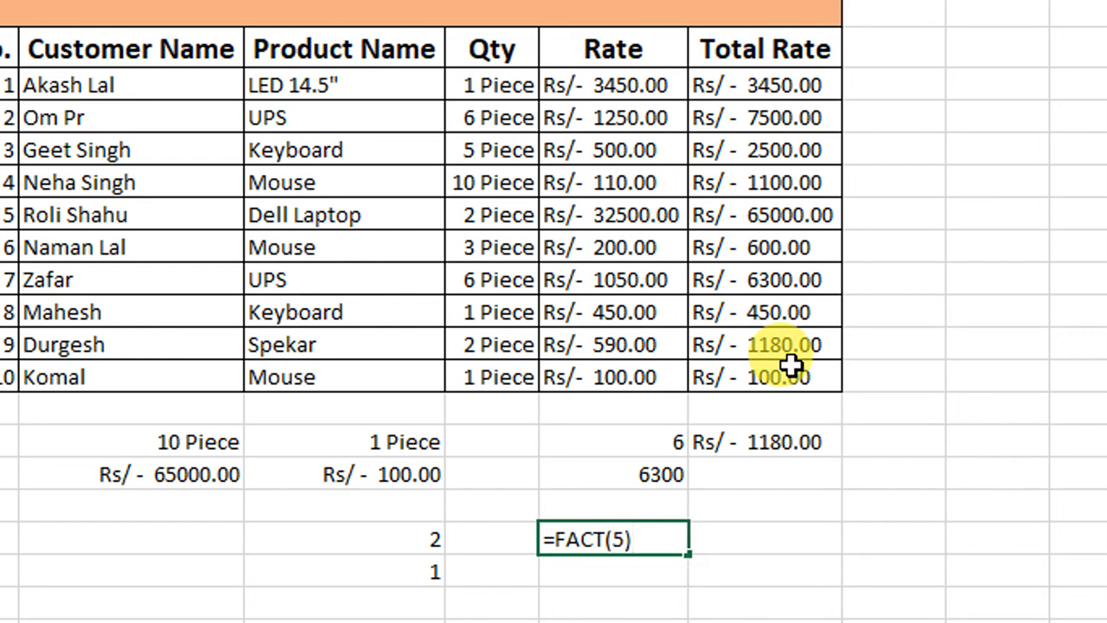
pyautogui.press('Return')
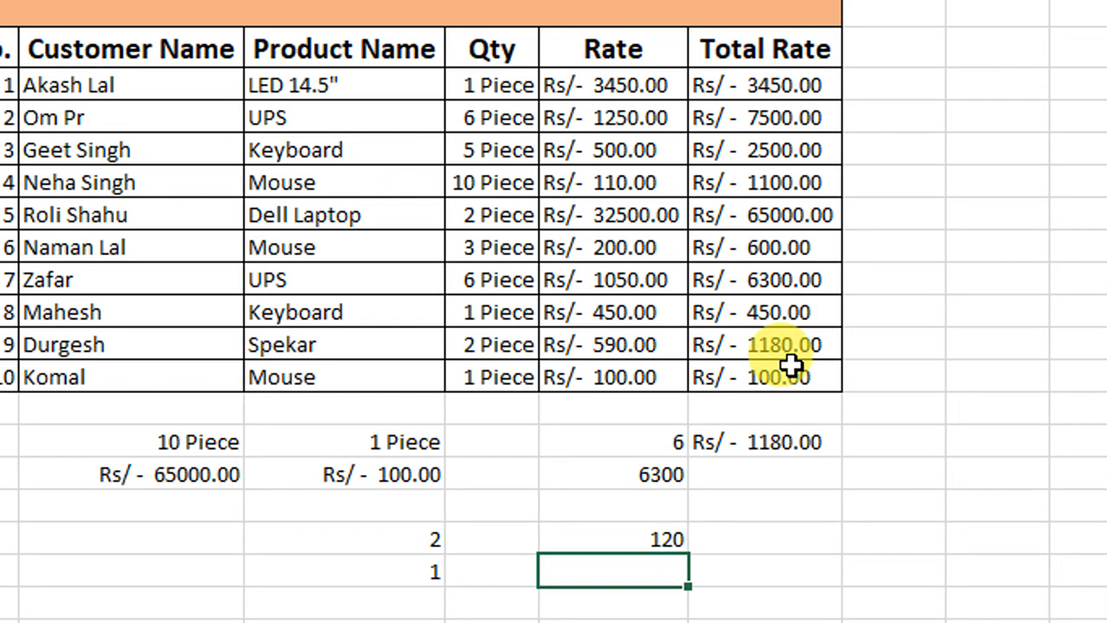
# - Calculate the factorial of 4 in cell E20 with the formula =FACT(4)
pyautogui.write('=F')
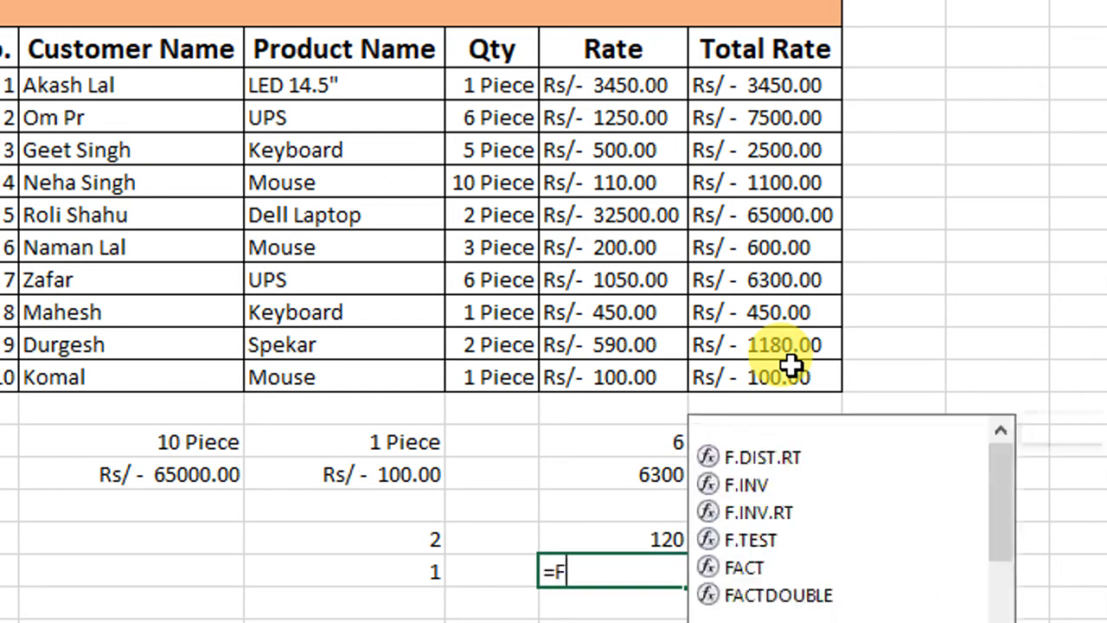
pyautogui.write('ACT(4)')
pyautogui.press('Return')
# - Raise 2 to the power of 3 in cell F19 with the formula =POWER(2,3)
pyautogui.press('Up')
pyautogui.press('Up')
pyautogui.press('Right')
pyautogui.write('=POW')
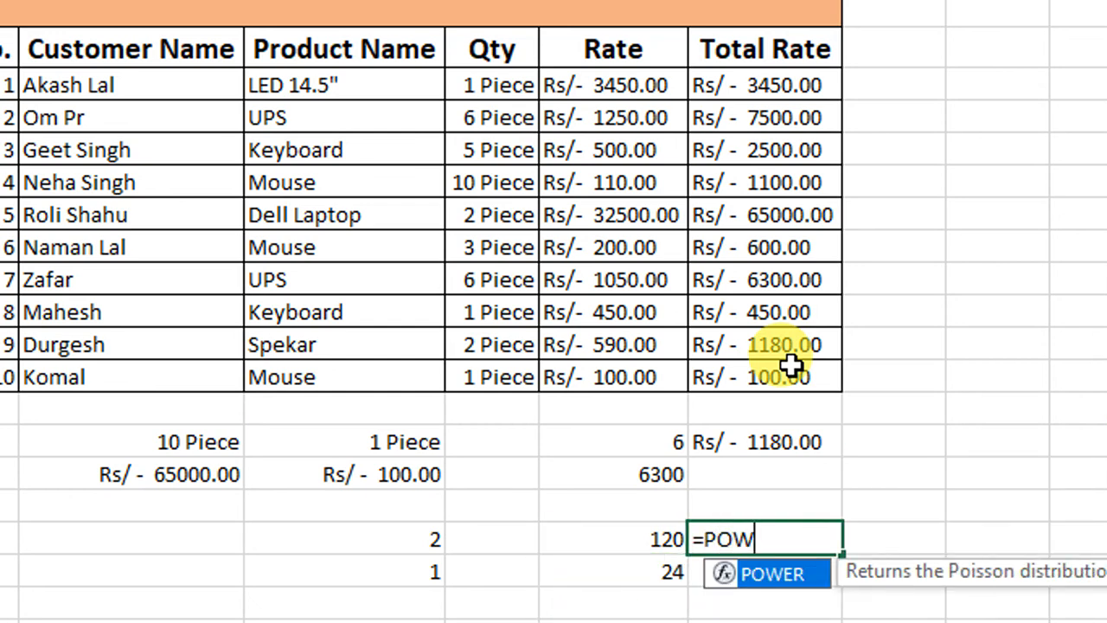
pyautogui.write('ER(2,3)')
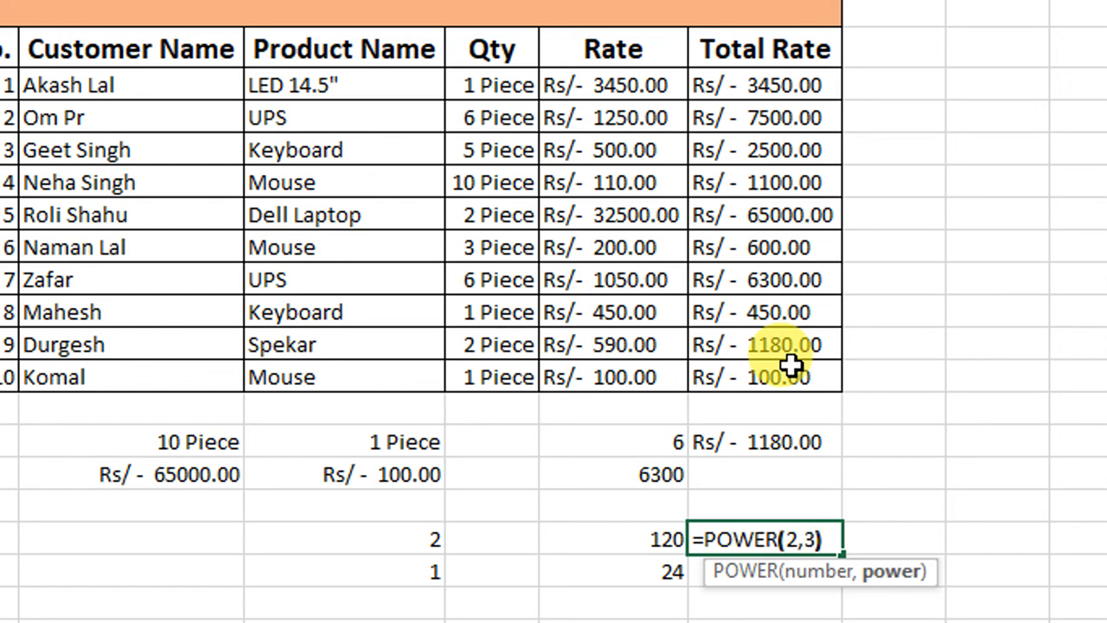
pyautogui.press('Return')
# - Raise 2 to the power of 16 in cell F20 with the formula =POWER(2,16)
pyautogui.write('=PO')
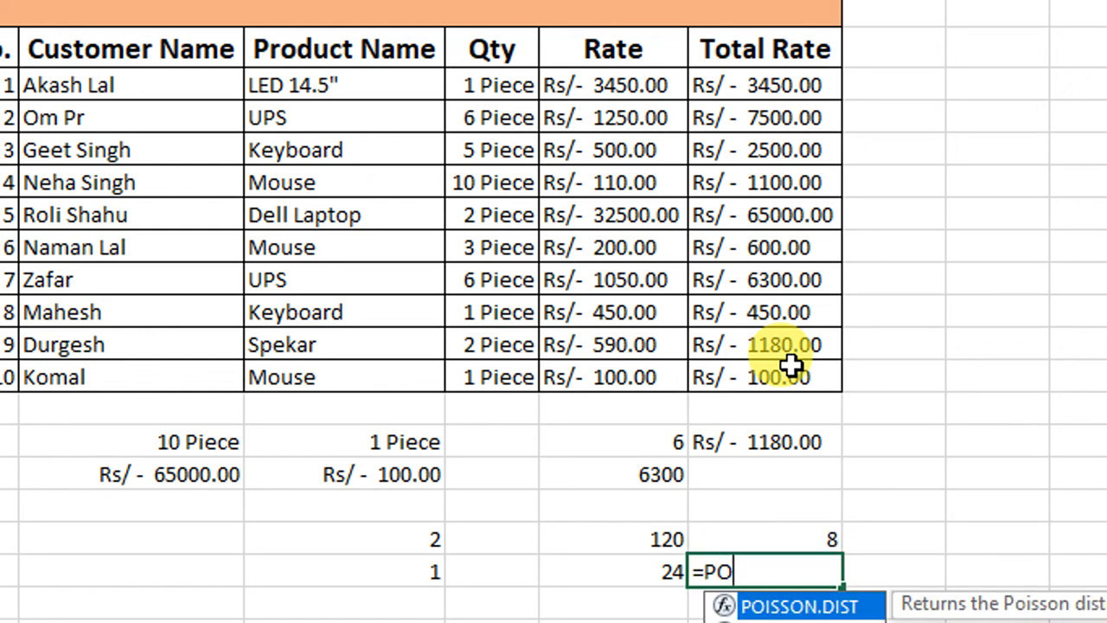
pyautogui.write('WER(2,16')
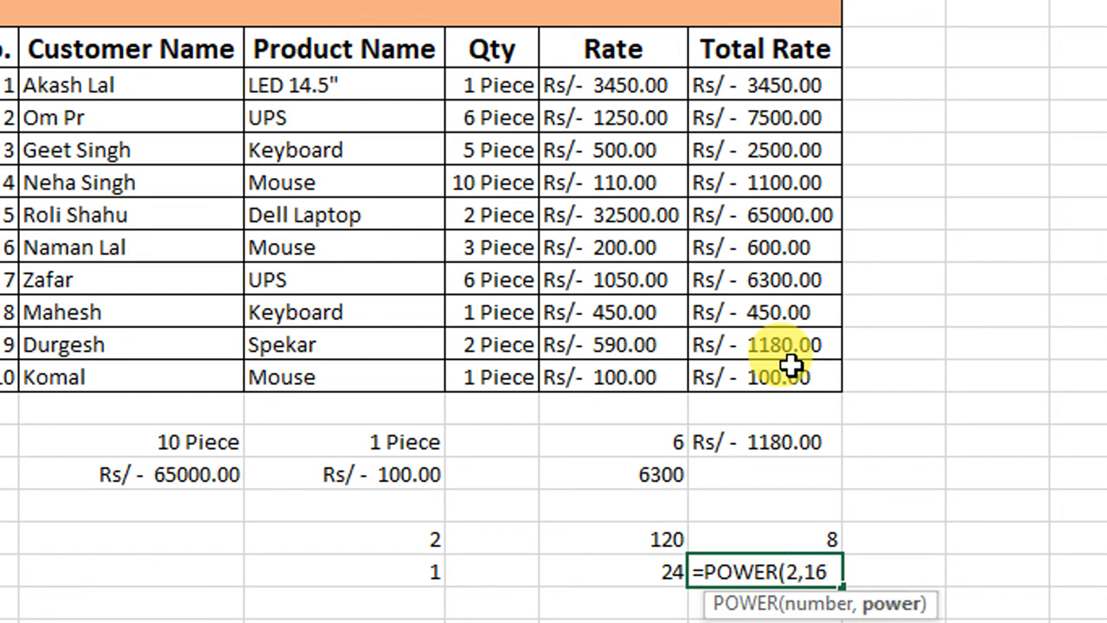
pyautogui.write(')')
pyautogui.press('Return')
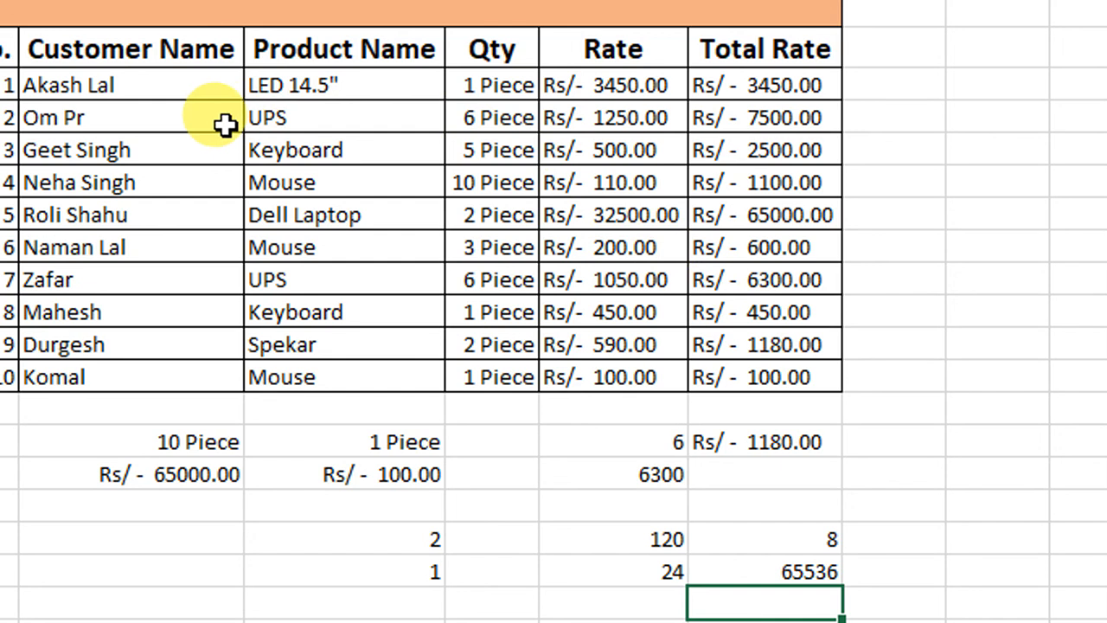
pyautogui.hotkey('alt', 'Tab')
pyautogui.hotkey('alt', 'Tab')
pyautogui.hotkey('alt', 'Tab')
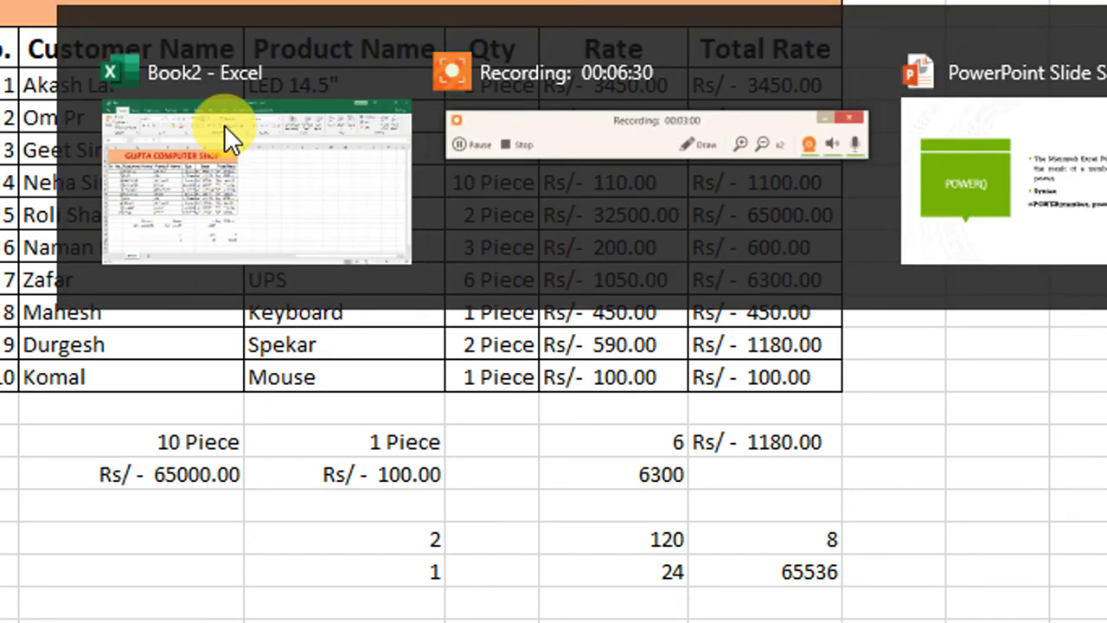
pyautogui.hotkey('alt', 'Tab')
pyautogui.hotkey('alt', 'Tab')
pyautogui.hotkey('alt', 'Tab')
pyautogui.hotkey('alt', 'Tab')
pyautogui.click(224, 125)
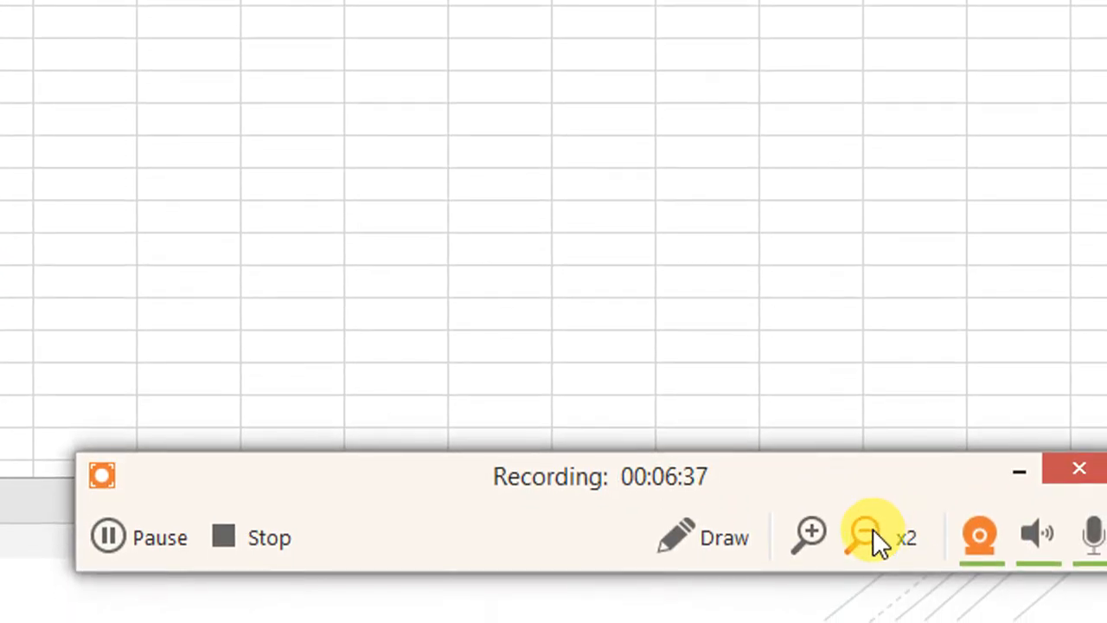
pyautogui.click(872, 532)
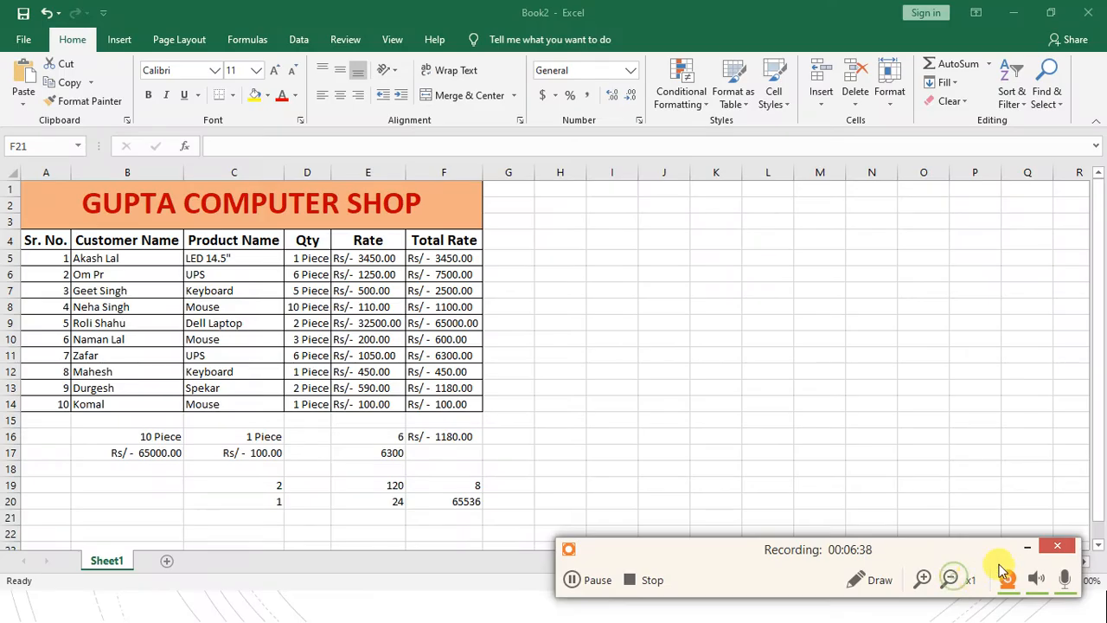
pyautogui.click(1019, 471)
pyautogui.hotkey('alt', 'Tab')
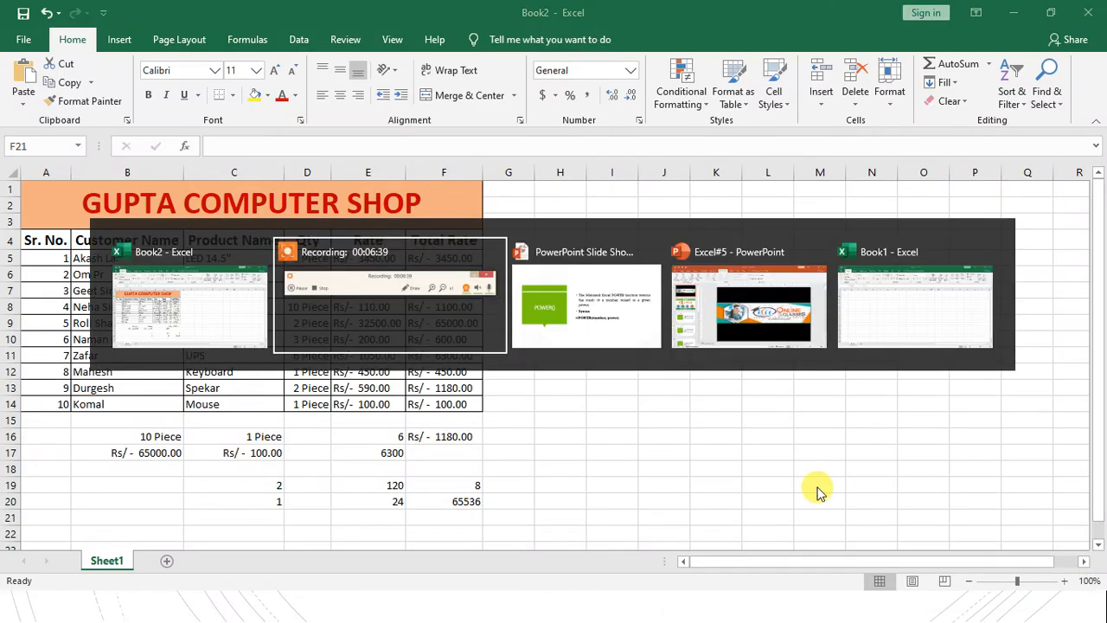